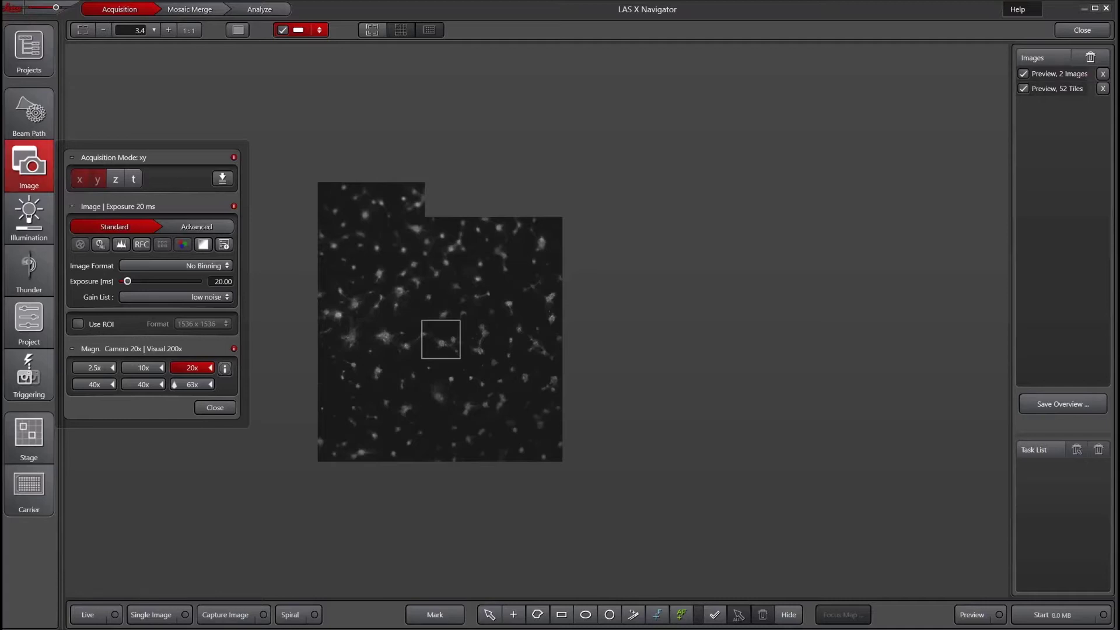
Step: Add Z to the acquisition and view the central cluster live. Set the stack from 1299.24 to 1306.72 µm (7.48 µm, 16 steps)
{"action": "left_click", "coordinate": [116, 179]}
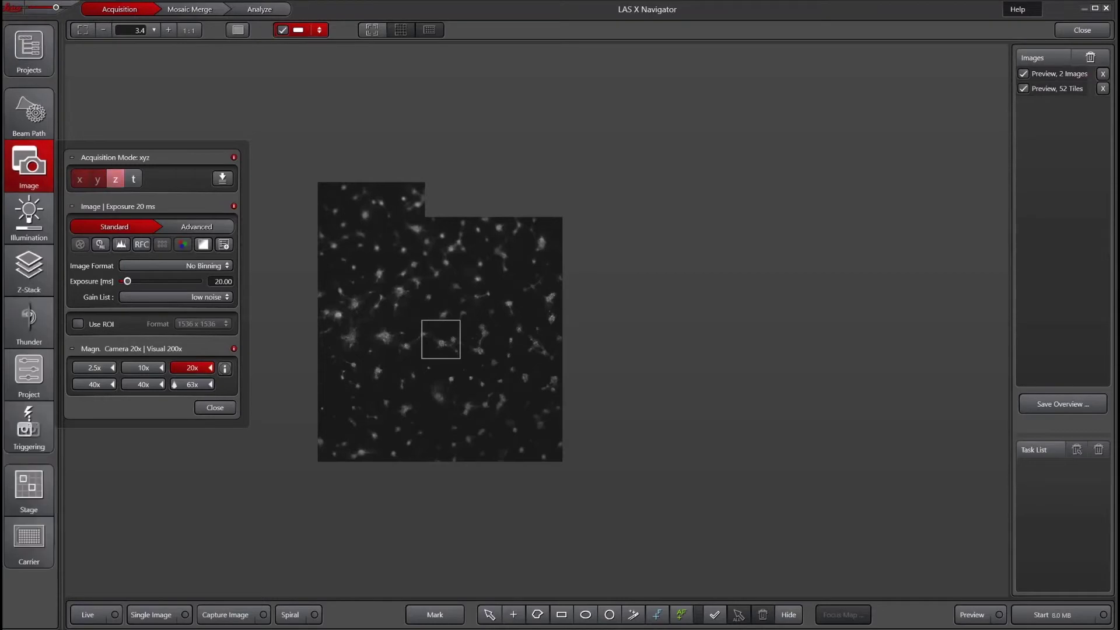
{"action": "left_click", "coordinate": [32, 286]}
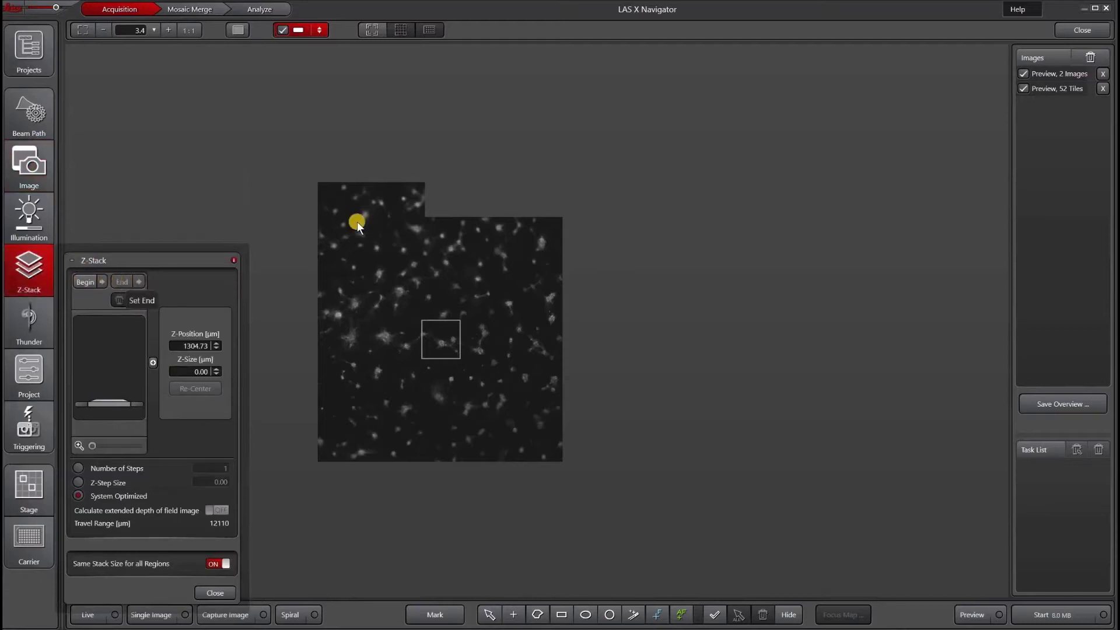
{"action": "left_click", "coordinate": [372, 29]}
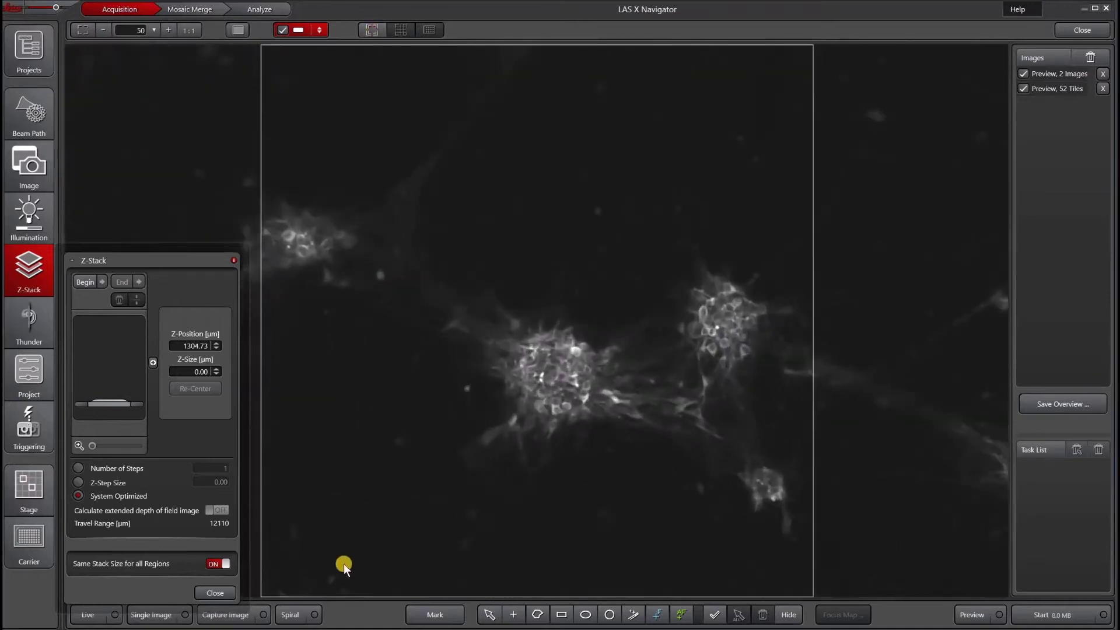
{"action": "left_click", "coordinate": [91, 616]}
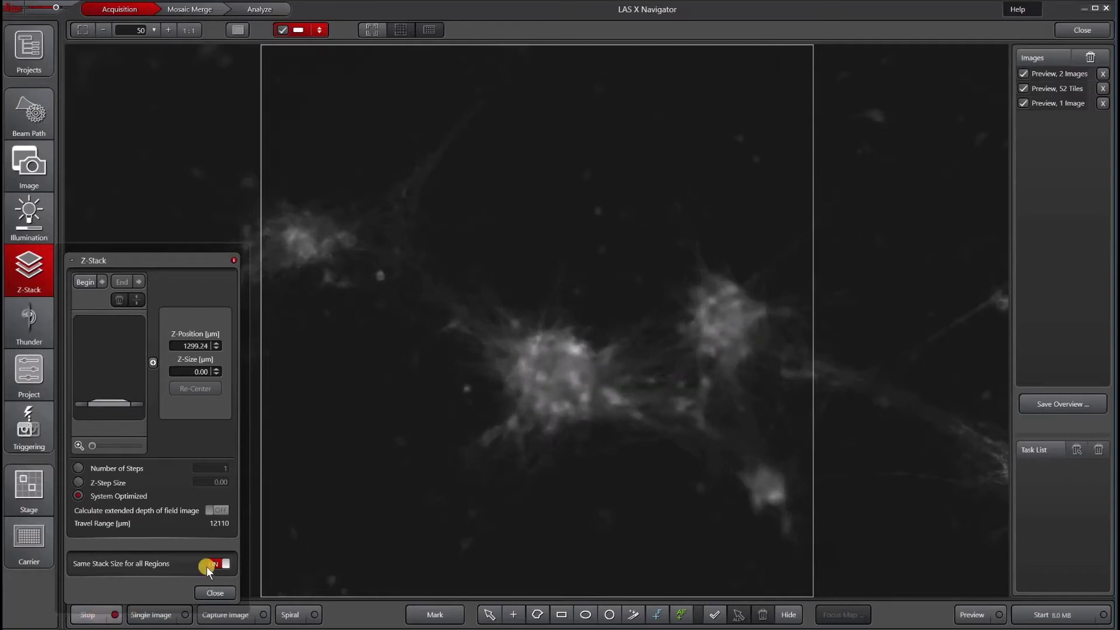
{"action": "left_click", "coordinate": [87, 282]}
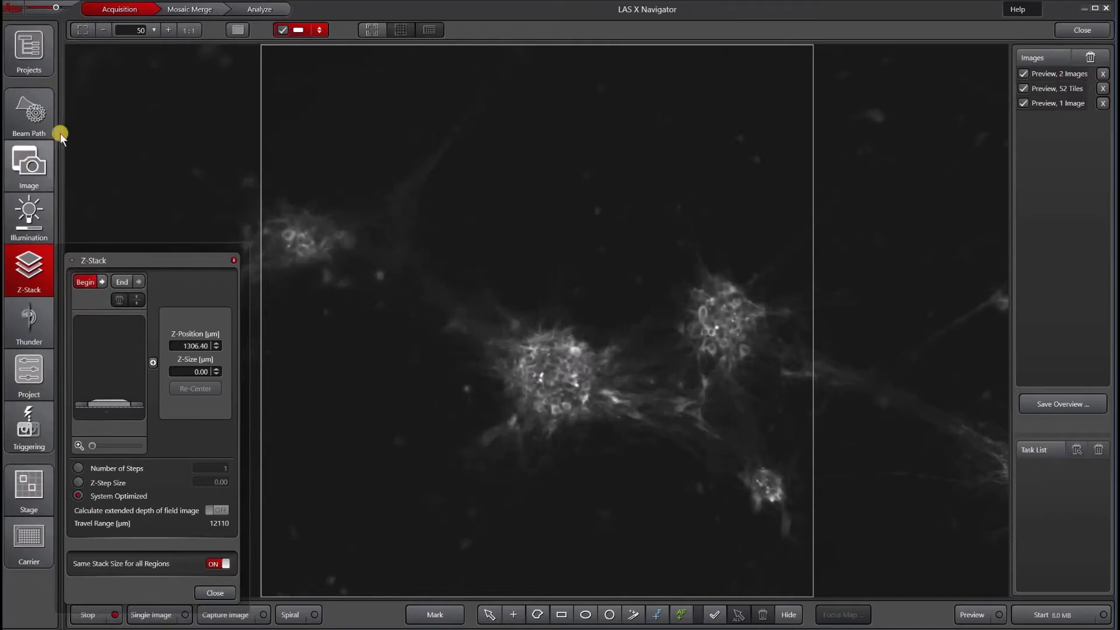
{"action": "left_click", "coordinate": [122, 282]}
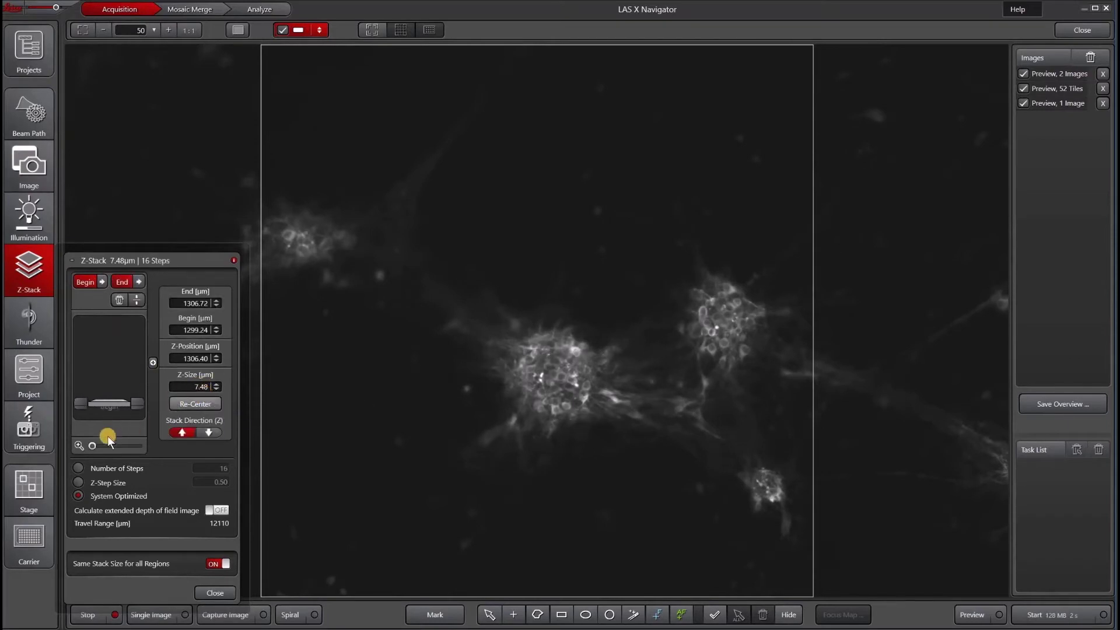
Step: Re-centre the 16-step stack on focus 1303.13 µm so it spans 1299.39–1306.87 µm
{"action": "left_click_drag", "start_coordinate": [93, 446], "coordinate": [157, 449]}
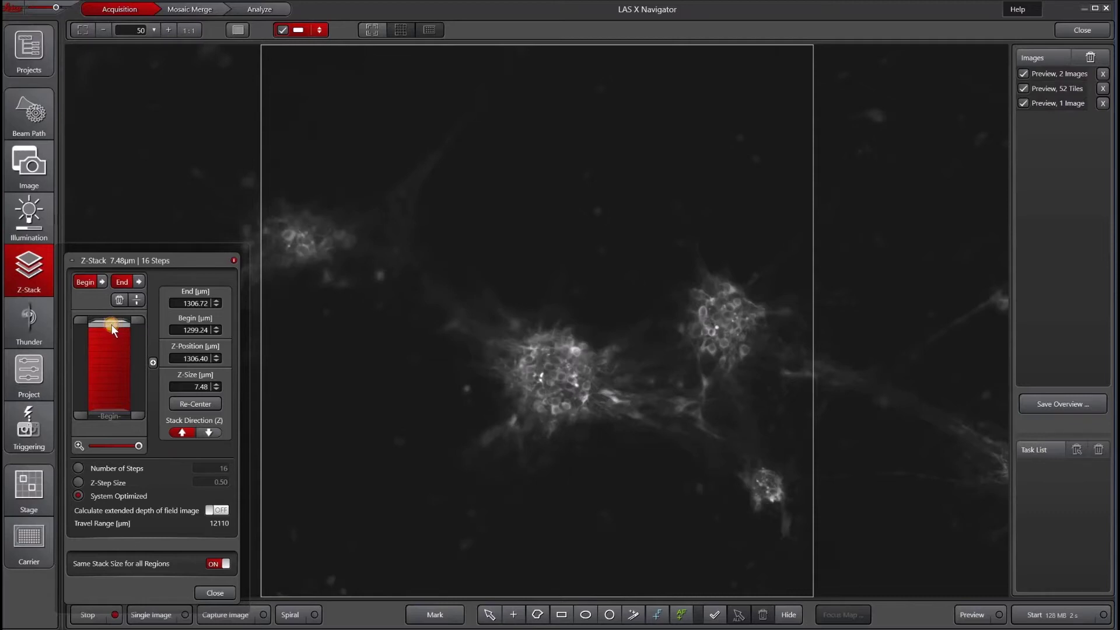
{"action": "mouse_move", "coordinate": [111, 324]}
{"action": "left_mouse_down"}
{"action": "mouse_move", "coordinate": [111, 440]}
{"action": "mouse_move", "coordinate": [121, 351]}
{"action": "mouse_move", "coordinate": [123, 381]}
{"action": "mouse_move", "coordinate": [128, 352]}
{"action": "mouse_move", "coordinate": [129, 365]}
{"action": "left_mouse_up"}
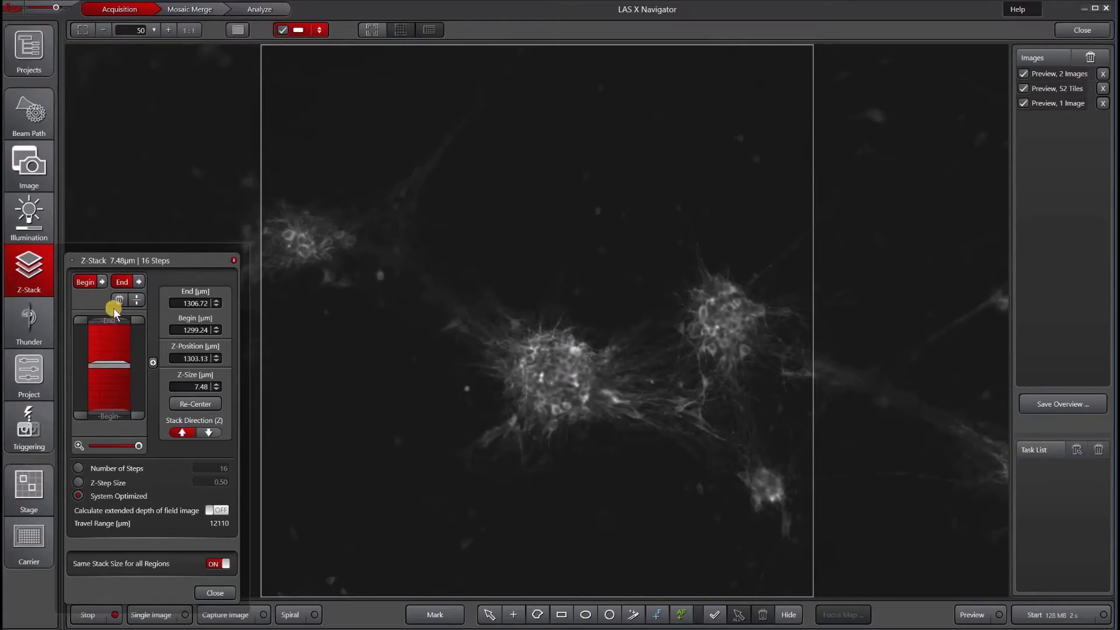
{"action": "left_click", "coordinate": [184, 404]}
{"action": "left_click", "coordinate": [81, 441]}
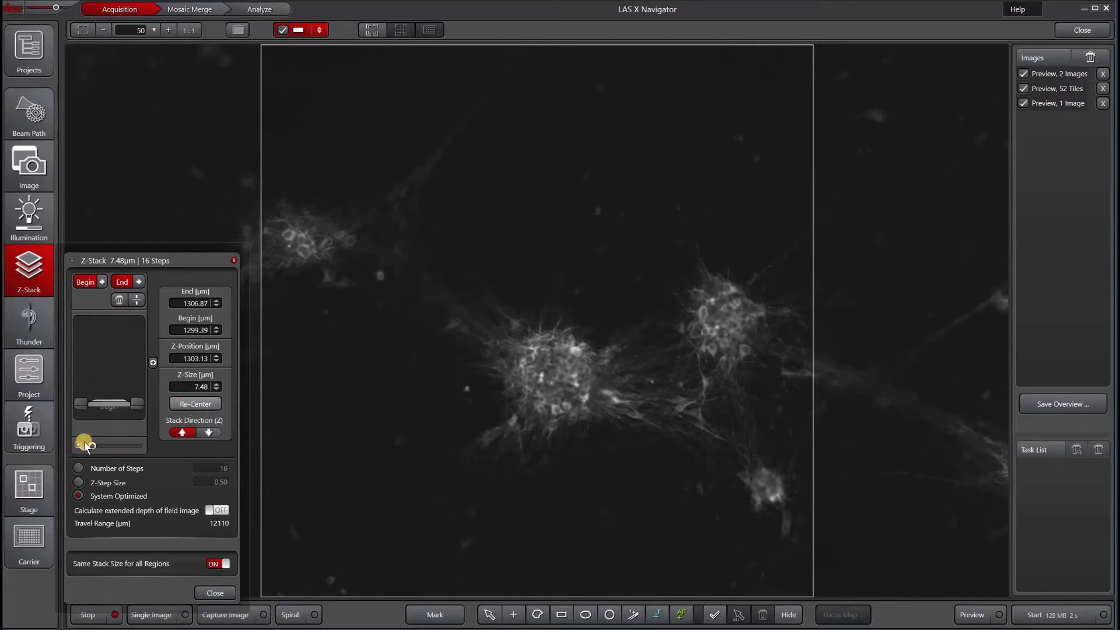
{"action": "left_click", "coordinate": [99, 446]}
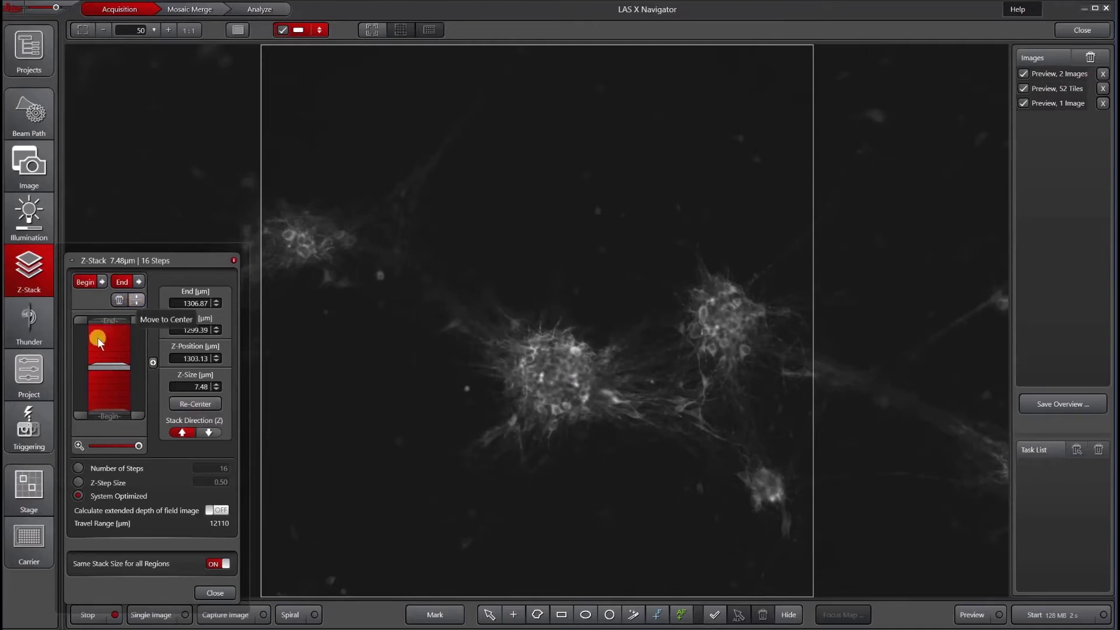
{"action": "left_click_drag", "start_coordinate": [109, 356], "coordinate": [109, 345]}
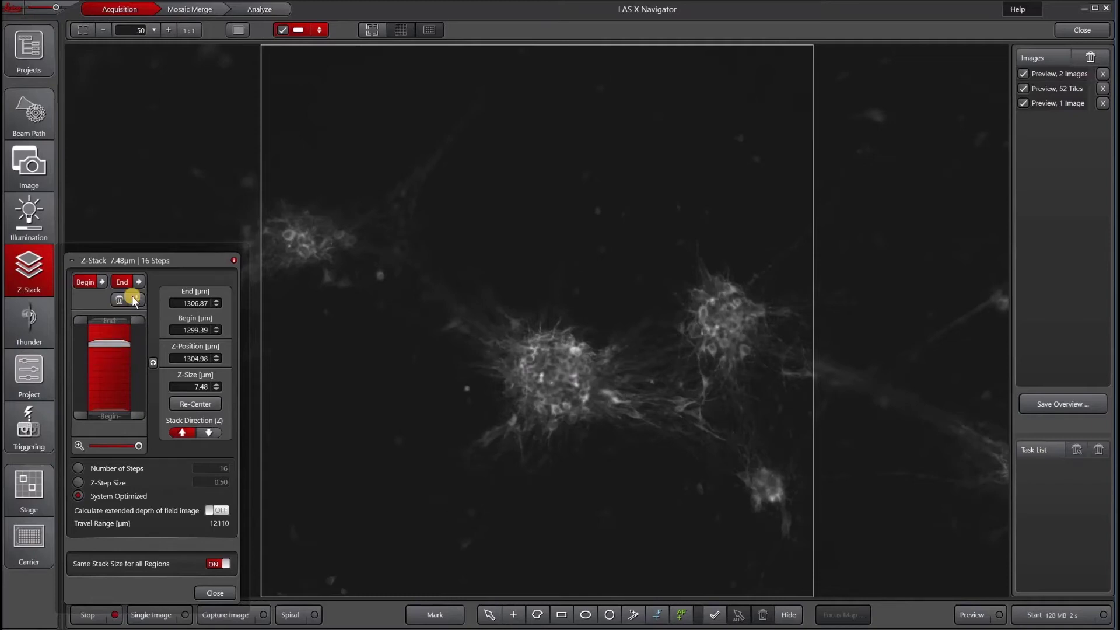
Step: Clear the stack's begin and end, leaving Z-size 0.00 µm with 1 step at 1303.13 µm
{"action": "left_click", "coordinate": [138, 298]}
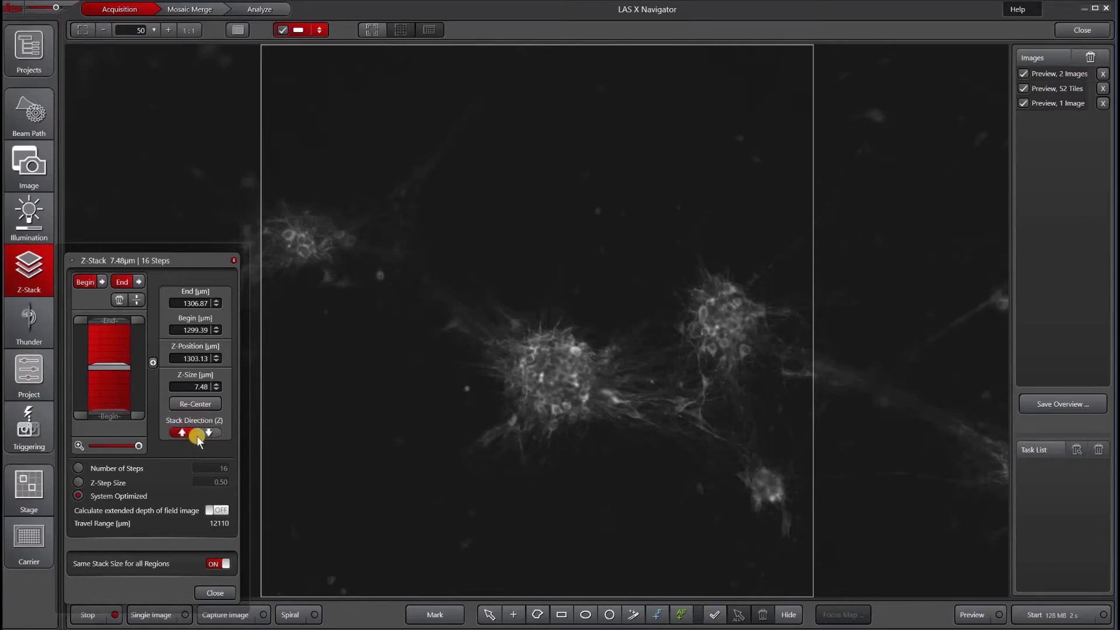
{"action": "left_click", "coordinate": [123, 280]}
{"action": "left_click", "coordinate": [123, 300]}
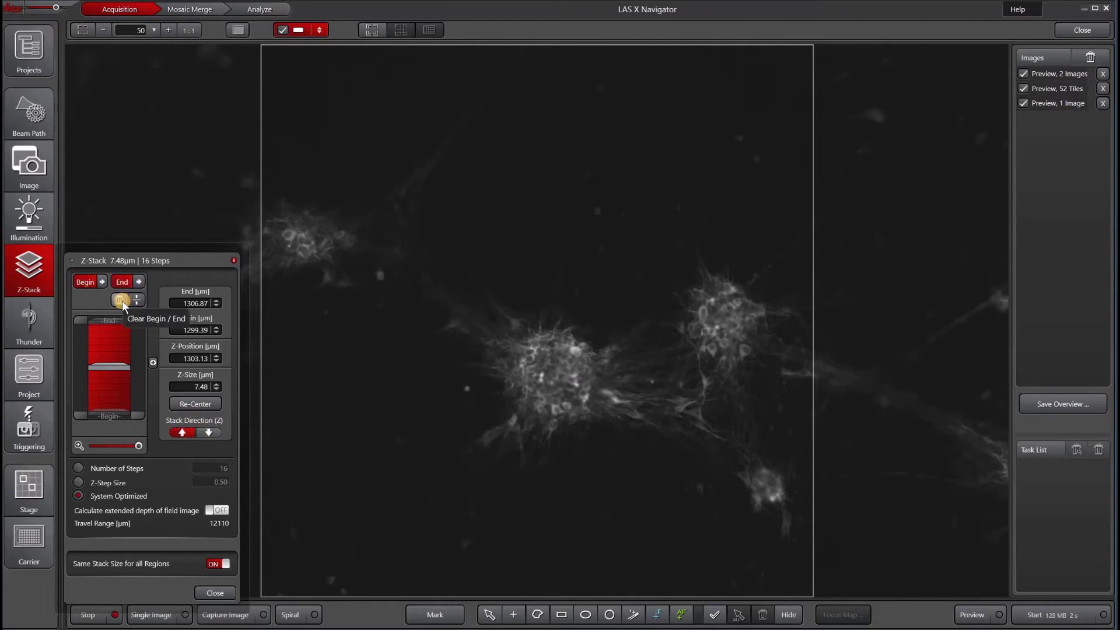
{"action": "left_click", "coordinate": [121, 300]}
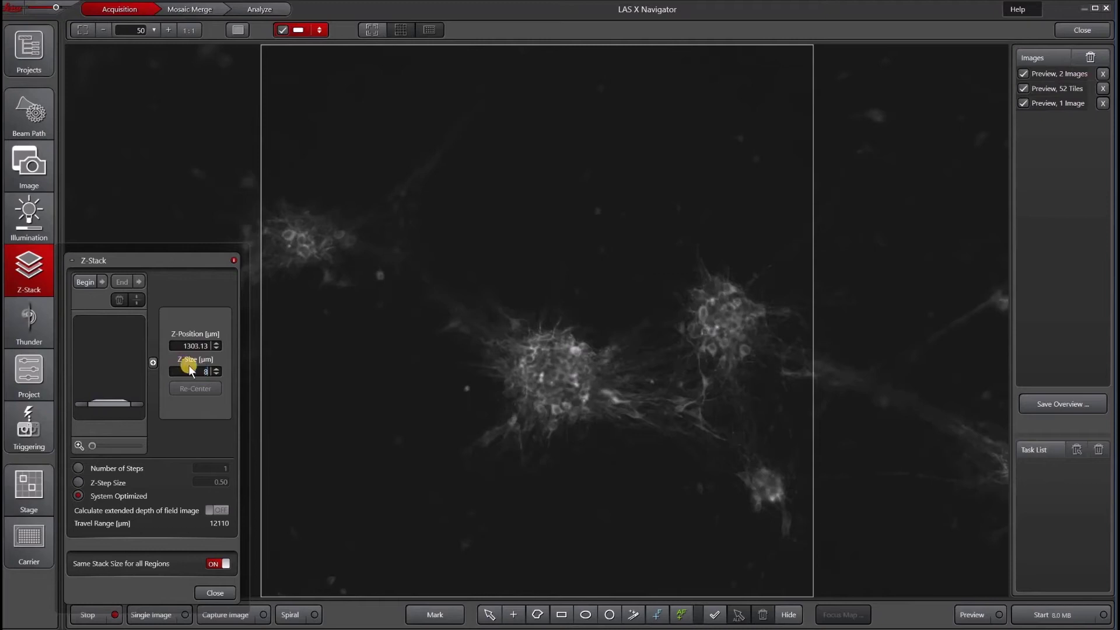
Step: Apply a Z-size of 8 to get a 7.98 µm, 17-step stack from 1299.13 to 1307.10 µm
{"action": "key", "text": "Return"}
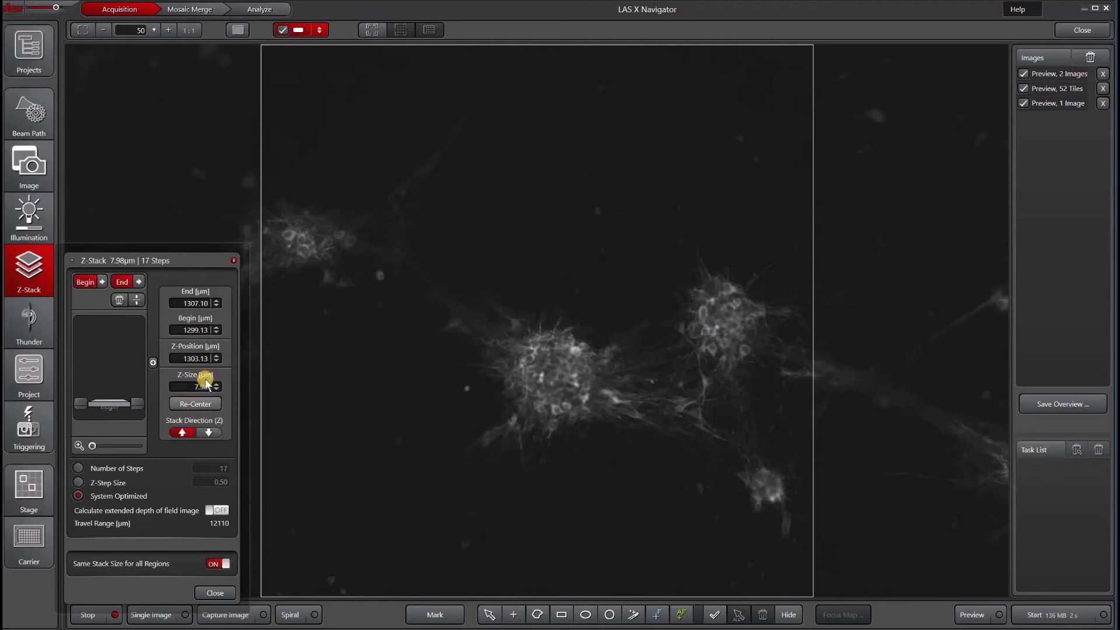
{"action": "left_click", "coordinate": [143, 444]}
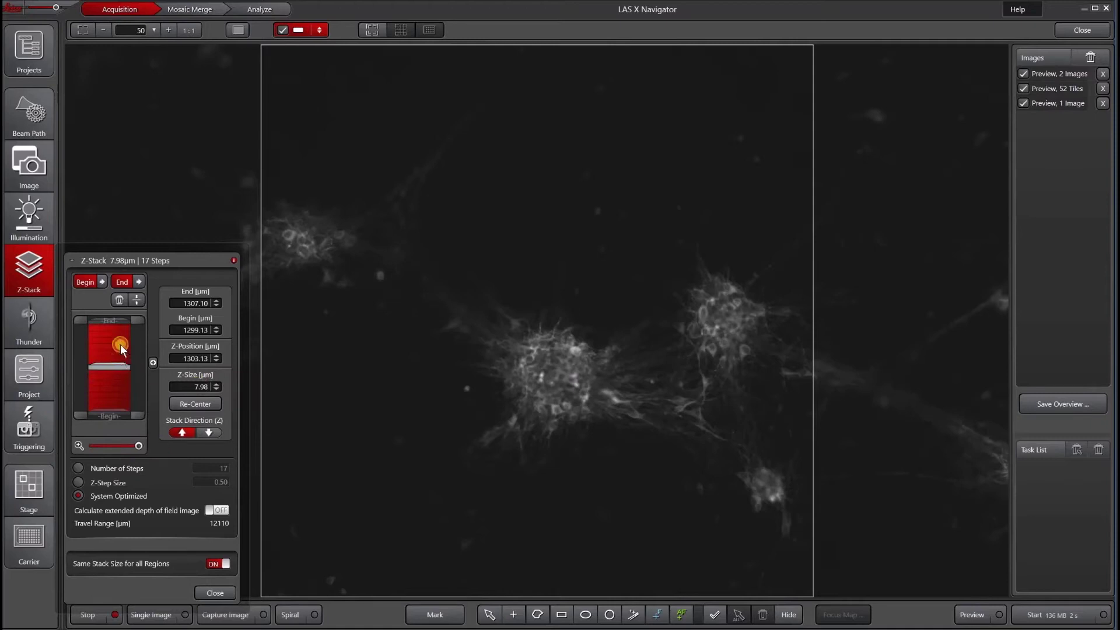
{"action": "left_click_drag", "start_coordinate": [121, 349], "coordinate": [124, 312]}
{"action": "left_click_drag", "start_coordinate": [119, 365], "coordinate": [124, 448]}
{"action": "left_click", "coordinate": [136, 394]}
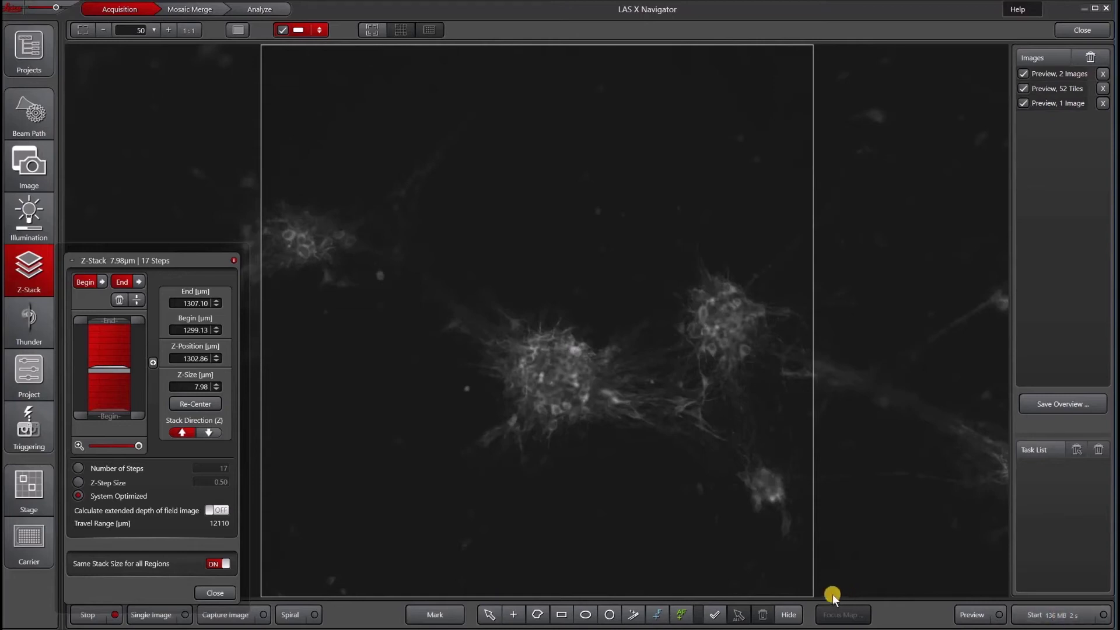
Step: Acquire the 17-plane stack as Image 1 and step through its Z slices in Mosaic Merge
{"action": "left_click", "coordinate": [1025, 617]}
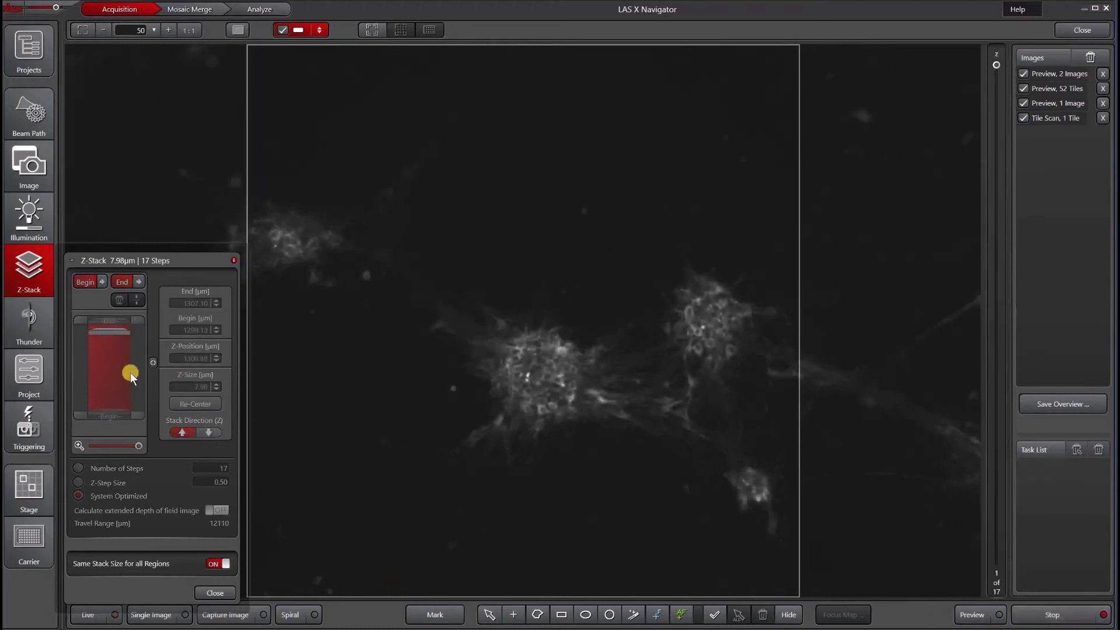
{"action": "left_click_drag", "start_coordinate": [105, 316], "coordinate": [102, 373]}
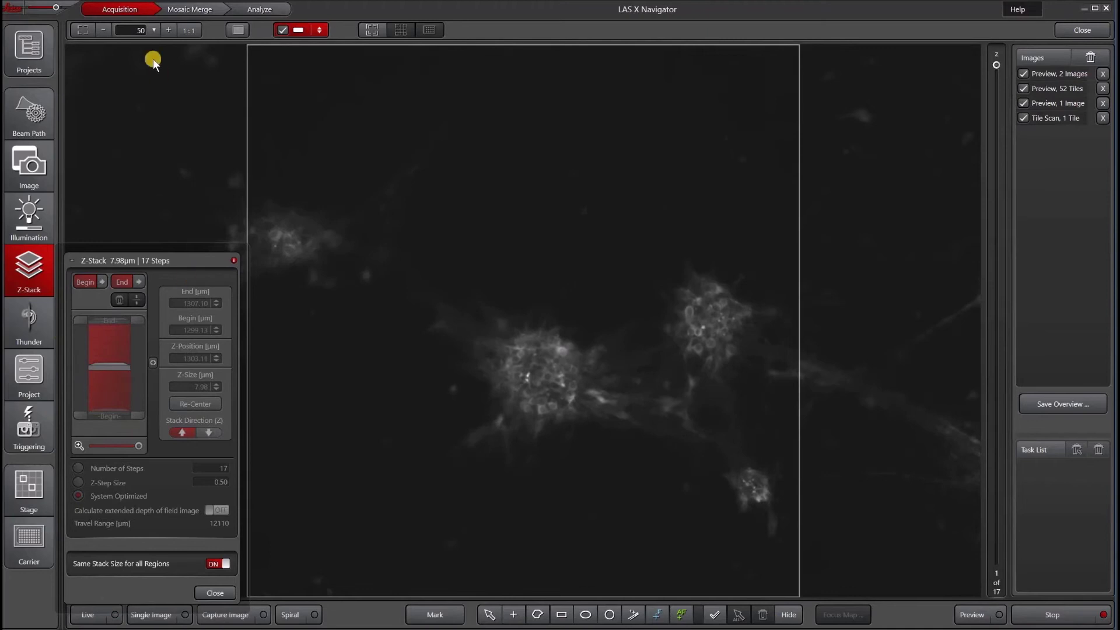
{"action": "left_click", "coordinate": [192, 9]}
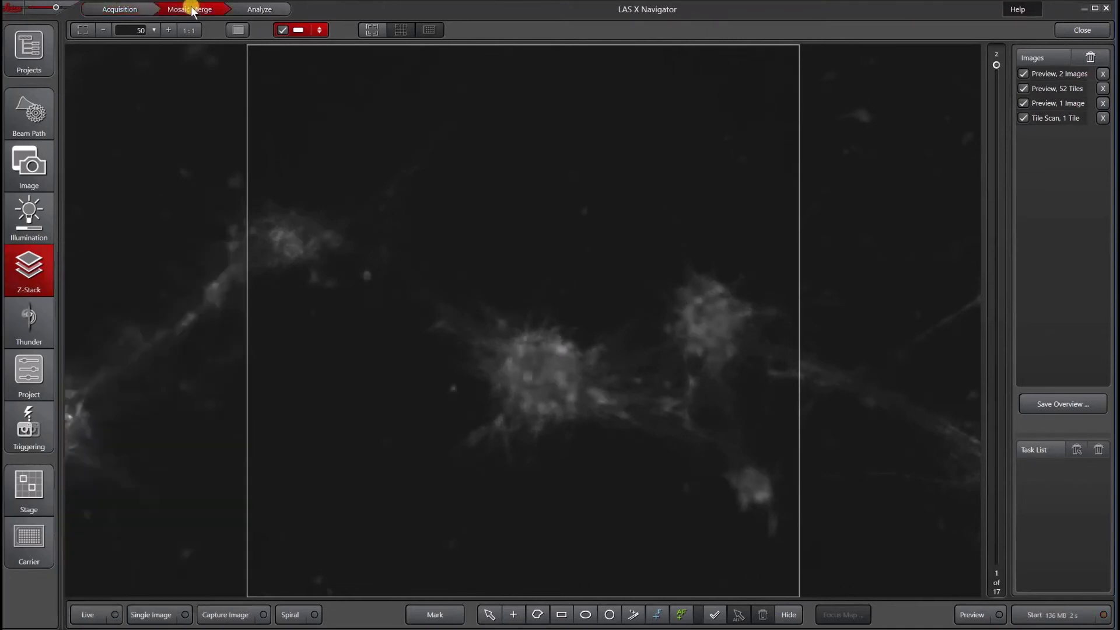
{"action": "left_click", "coordinate": [69, 173]}
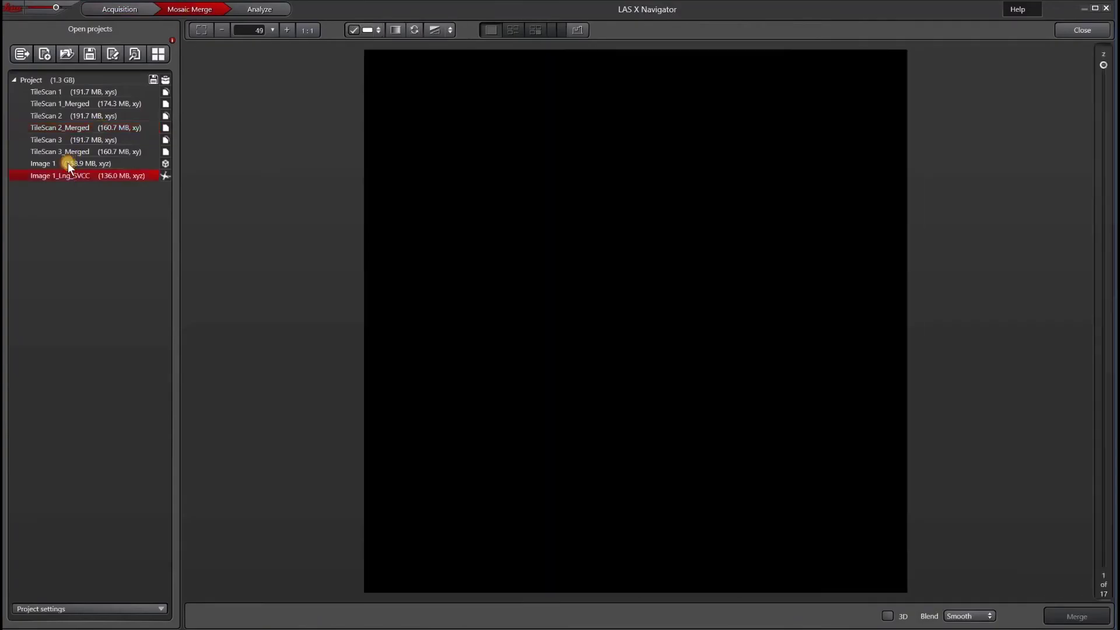
{"action": "left_click", "coordinate": [67, 163]}
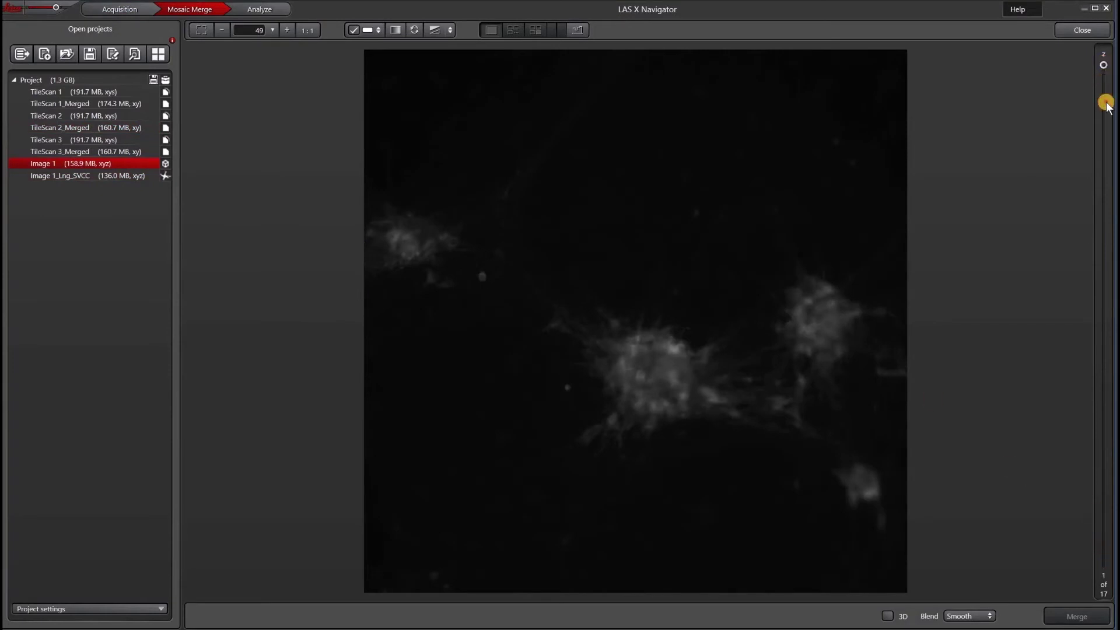
{"action": "left_click_drag", "start_coordinate": [1106, 104], "coordinate": [1094, 59]}
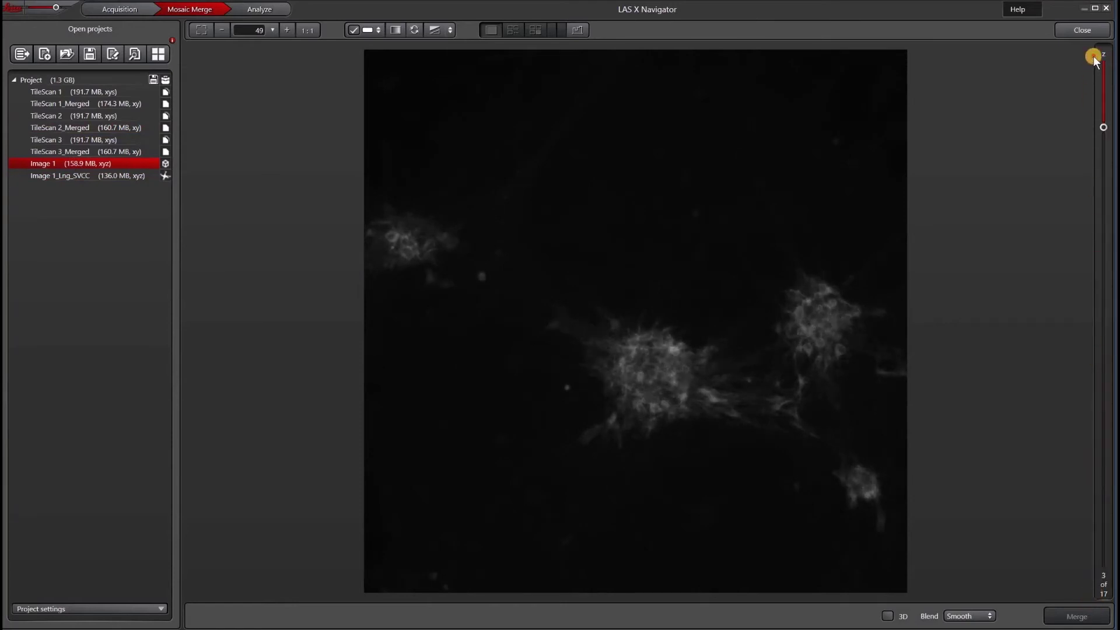
{"action": "left_click", "coordinate": [121, 11]}
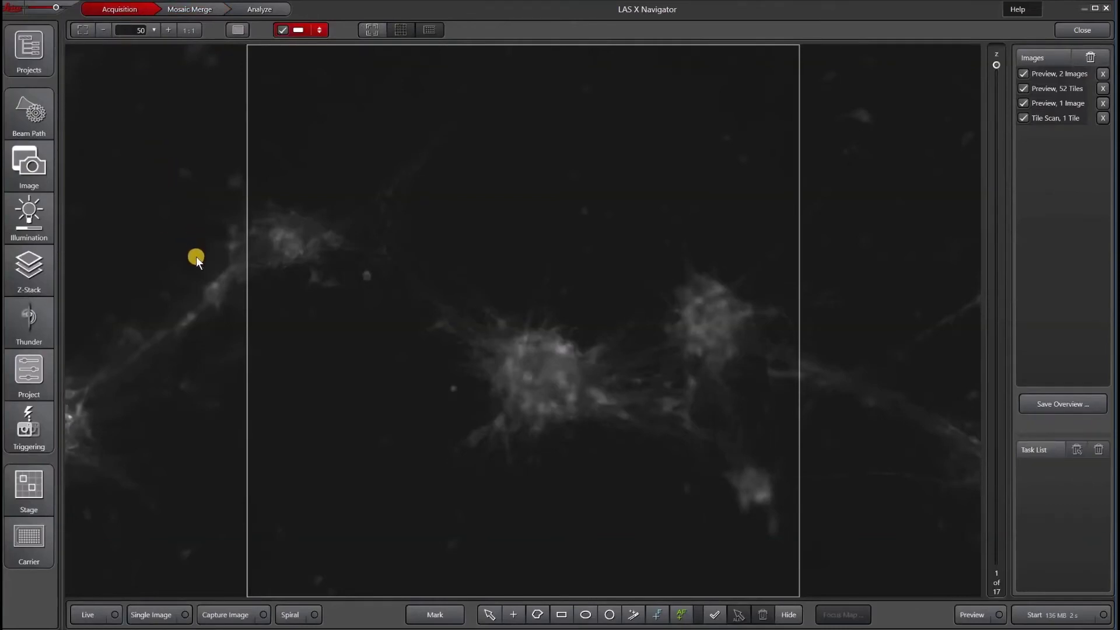
Step: Mark three neuron clusters as positions: upper left, right of centre, and lower left
{"action": "scroll", "coordinate": [196, 258], "scroll_direction": "down", "scroll_amount": 8}
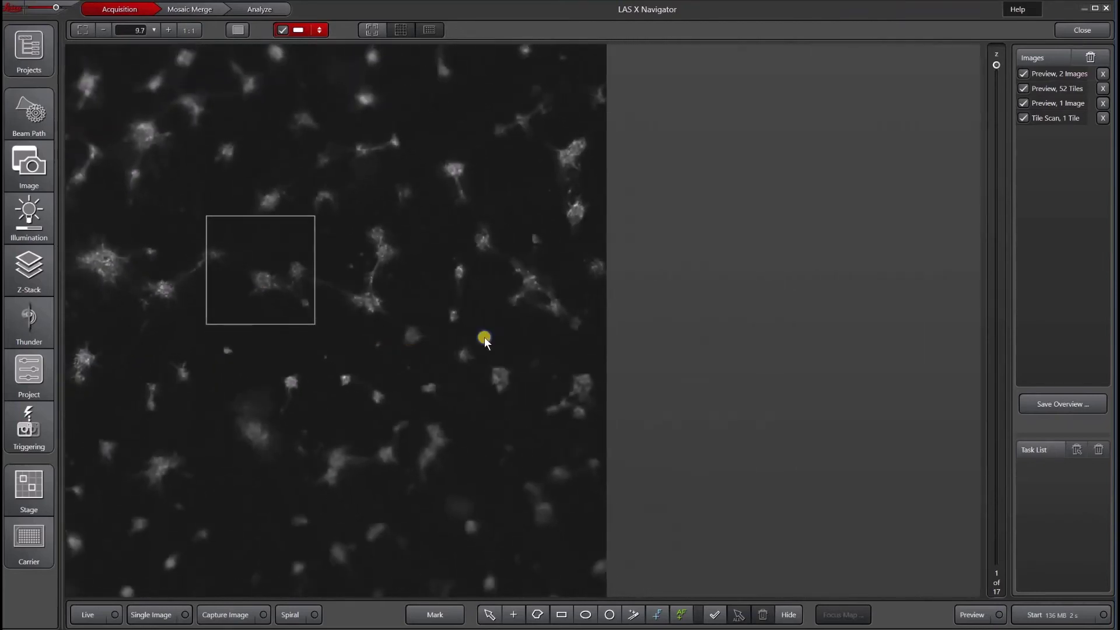
{"action": "scroll", "coordinate": [485, 344], "scroll_direction": "down", "scroll_amount": 2}
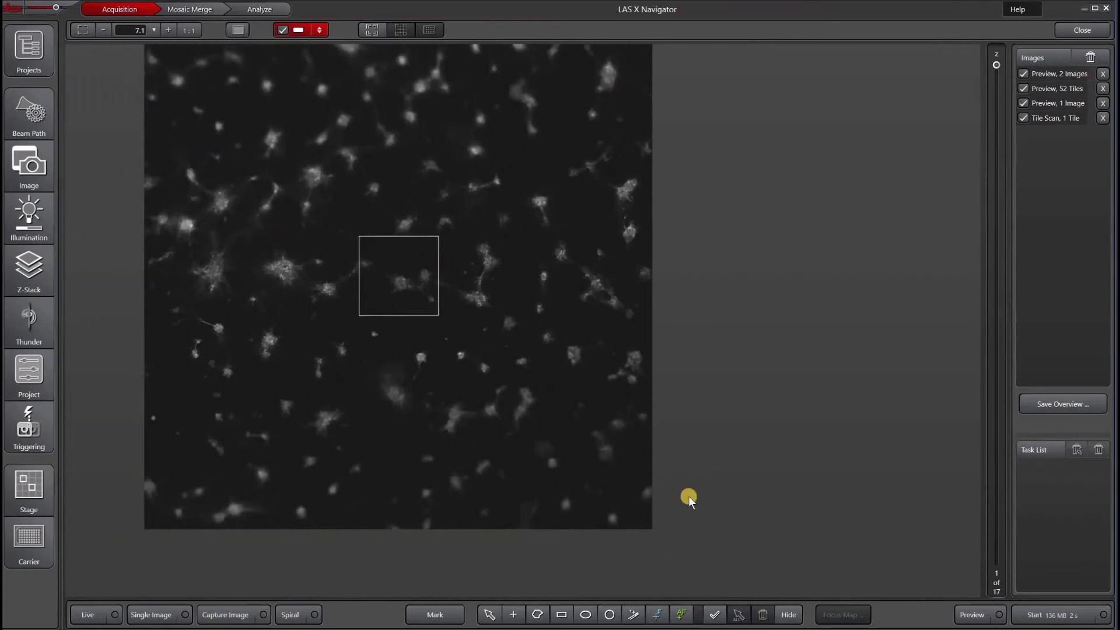
{"action": "left_click", "coordinate": [513, 614]}
{"action": "left_click", "coordinate": [221, 201]}
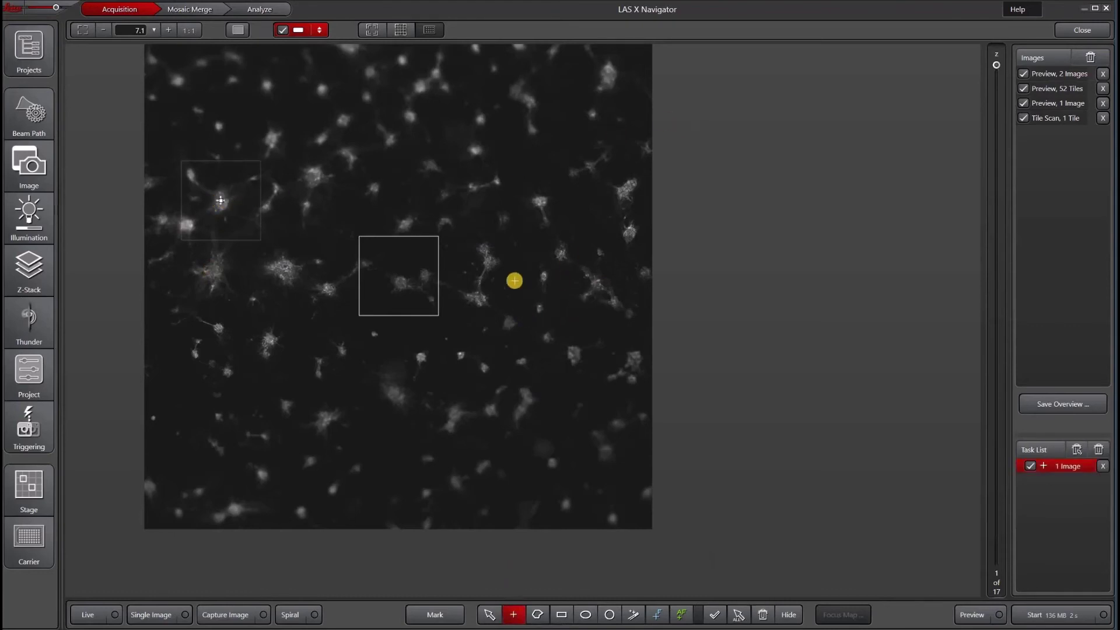
{"action": "left_click", "coordinate": [488, 261]}
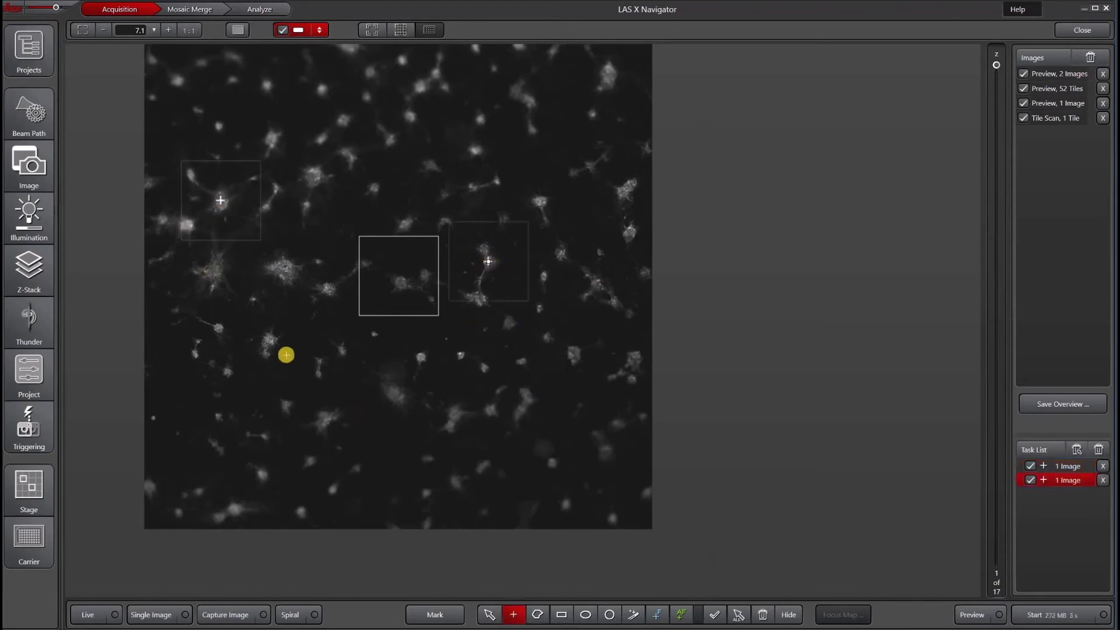
{"action": "left_click", "coordinate": [324, 419]}
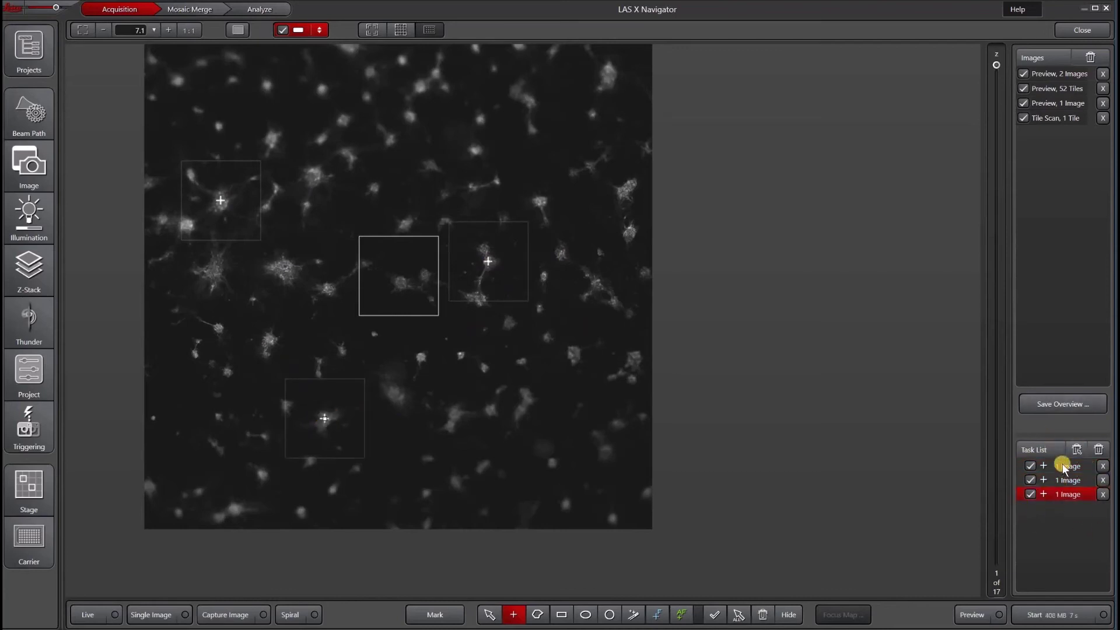
Step: Clear the first position's Z-stack and turn 'Same Stack Size for all Regions' off
{"action": "left_click", "coordinate": [1062, 467]}
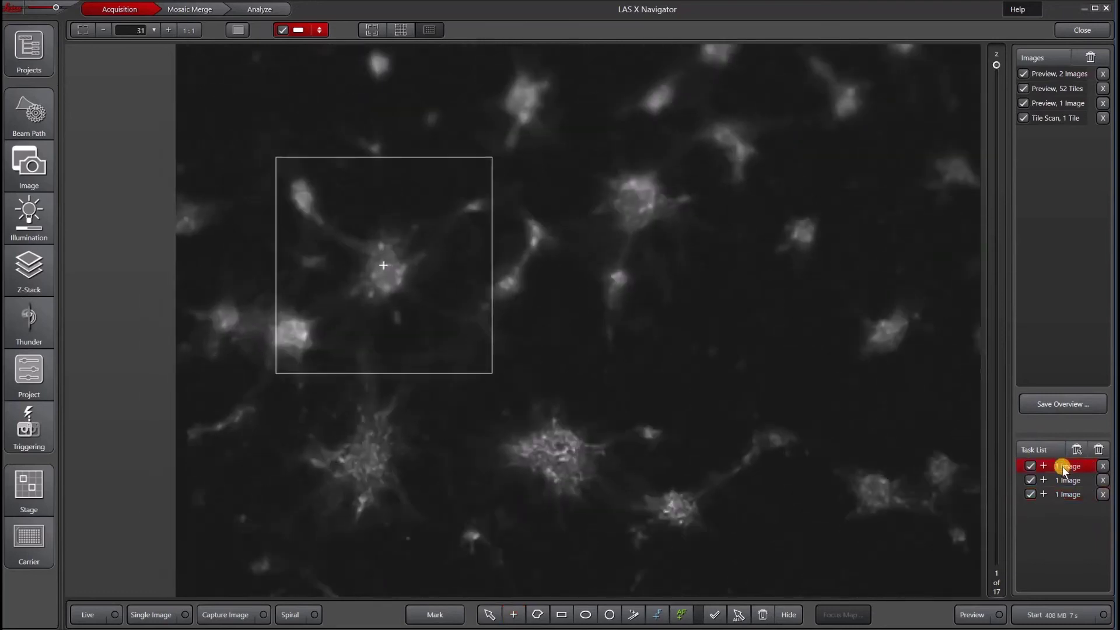
{"action": "left_click", "coordinate": [30, 274]}
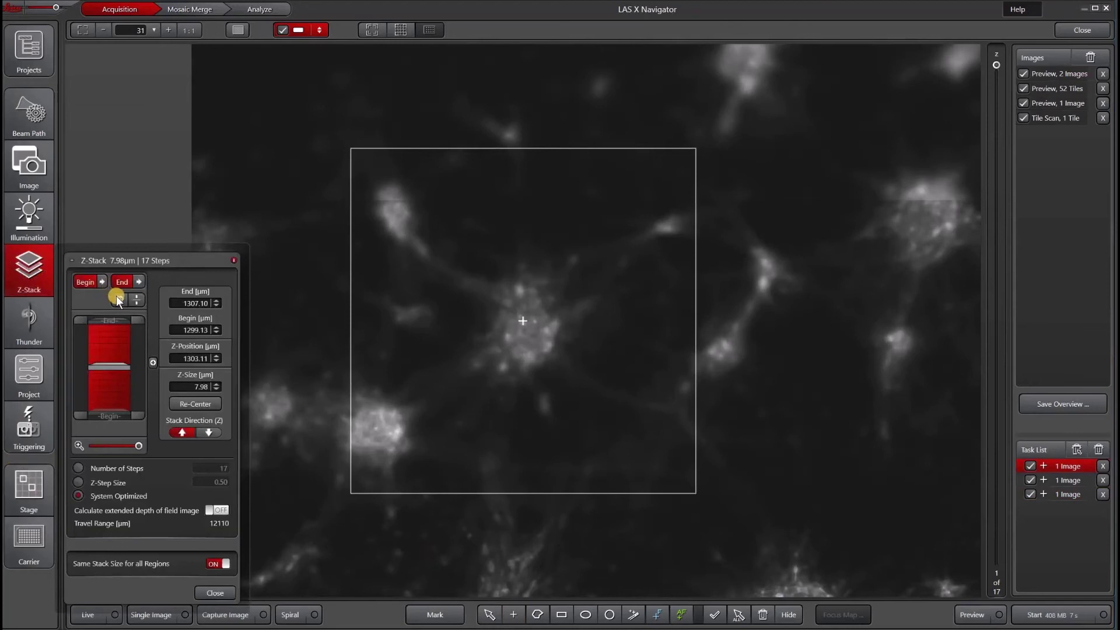
{"action": "left_click", "coordinate": [117, 297]}
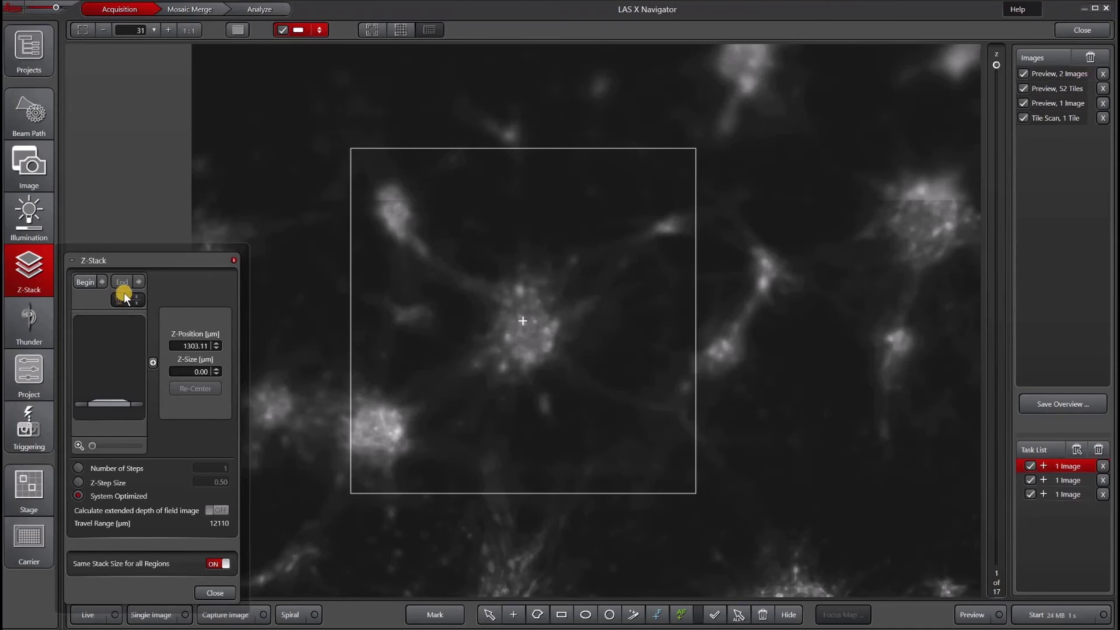
{"action": "left_click", "coordinate": [211, 564]}
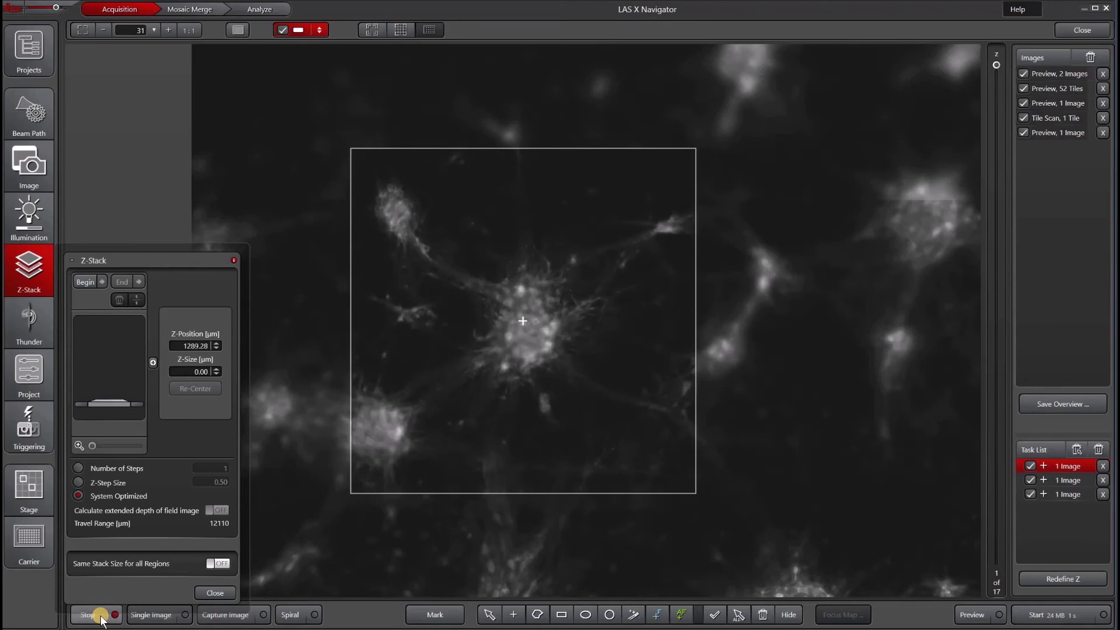
Step: Give the first position an upward Z-stack of 5.98 µm in 13 steps
{"action": "left_click", "coordinate": [85, 281]}
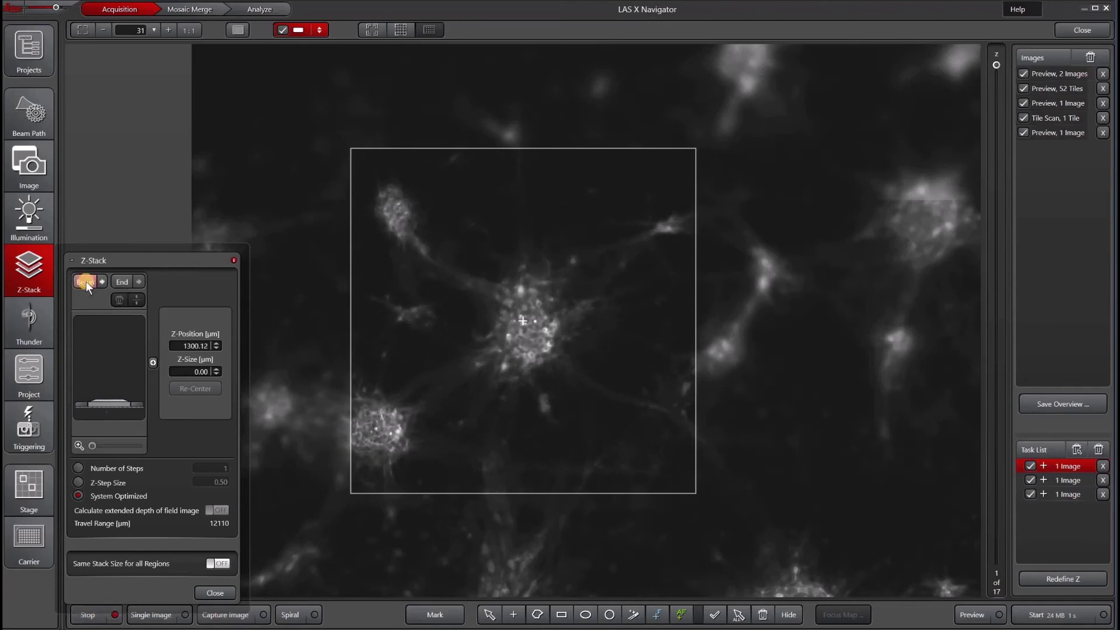
{"action": "left_click", "coordinate": [119, 279]}
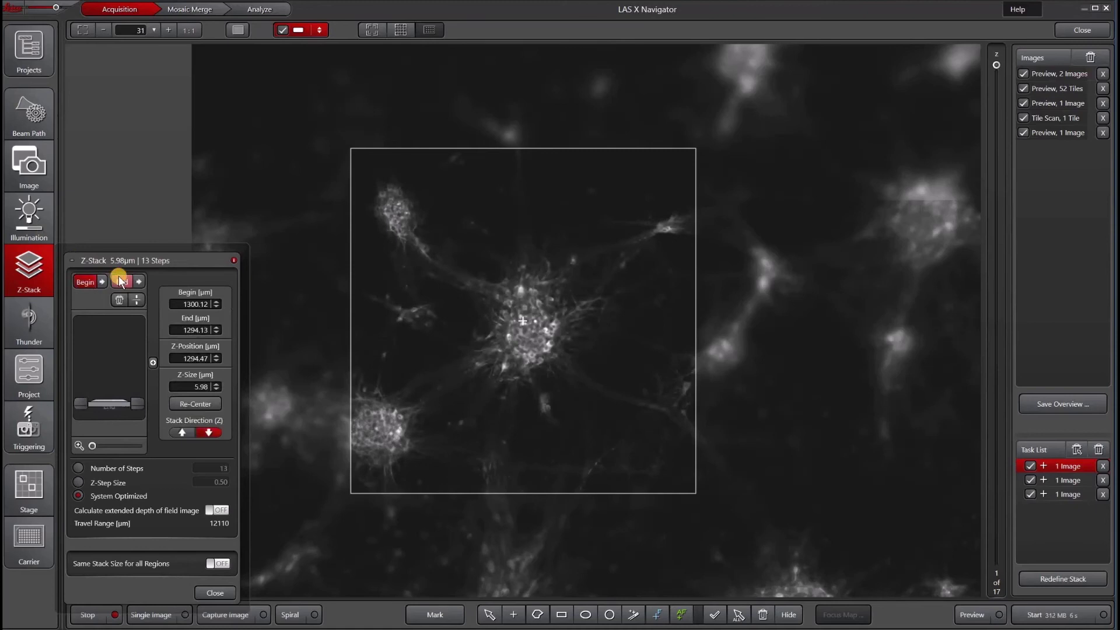
{"action": "left_click", "coordinate": [178, 432]}
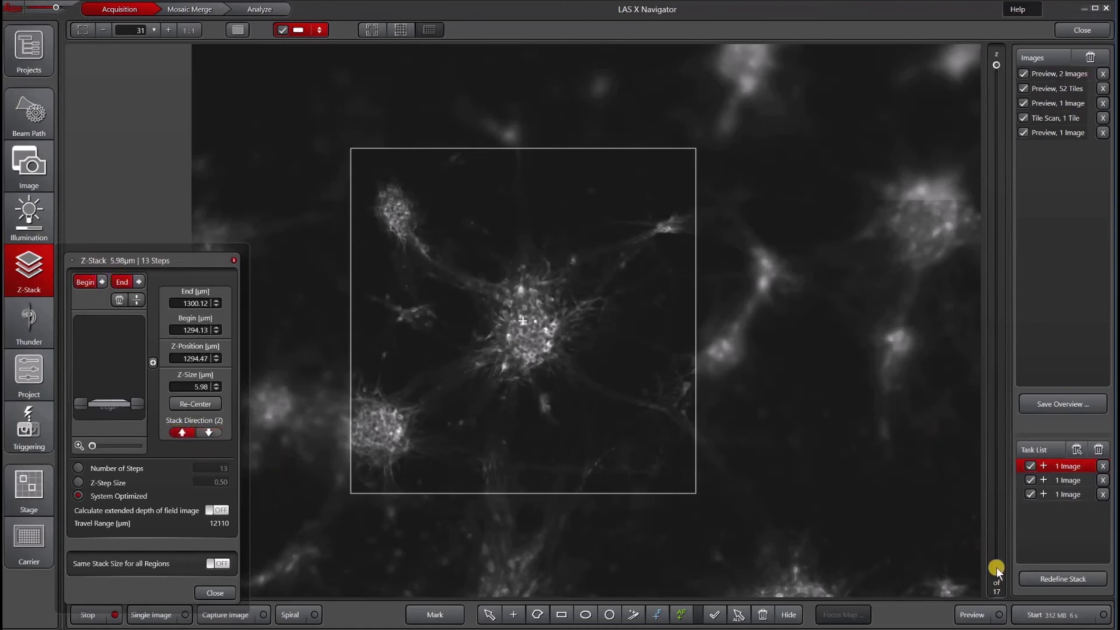
Step: Give the second position its own upward 8.47 µm, 18-step stack spanning 1300.11–1308.59 µm
{"action": "left_click", "coordinate": [1069, 480]}
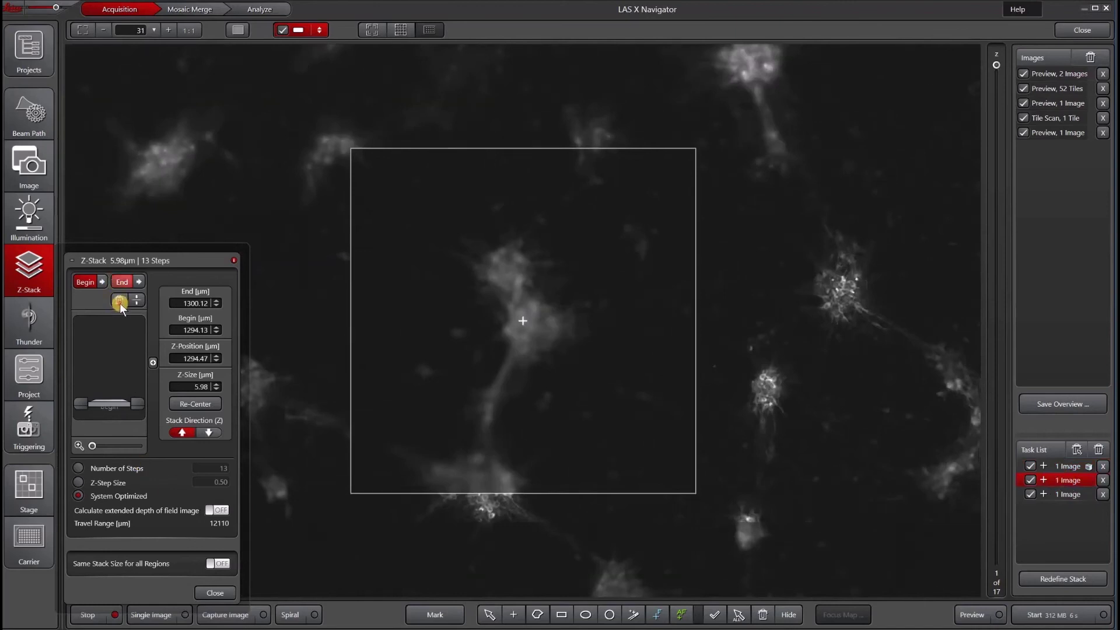
{"action": "left_click", "coordinate": [120, 301]}
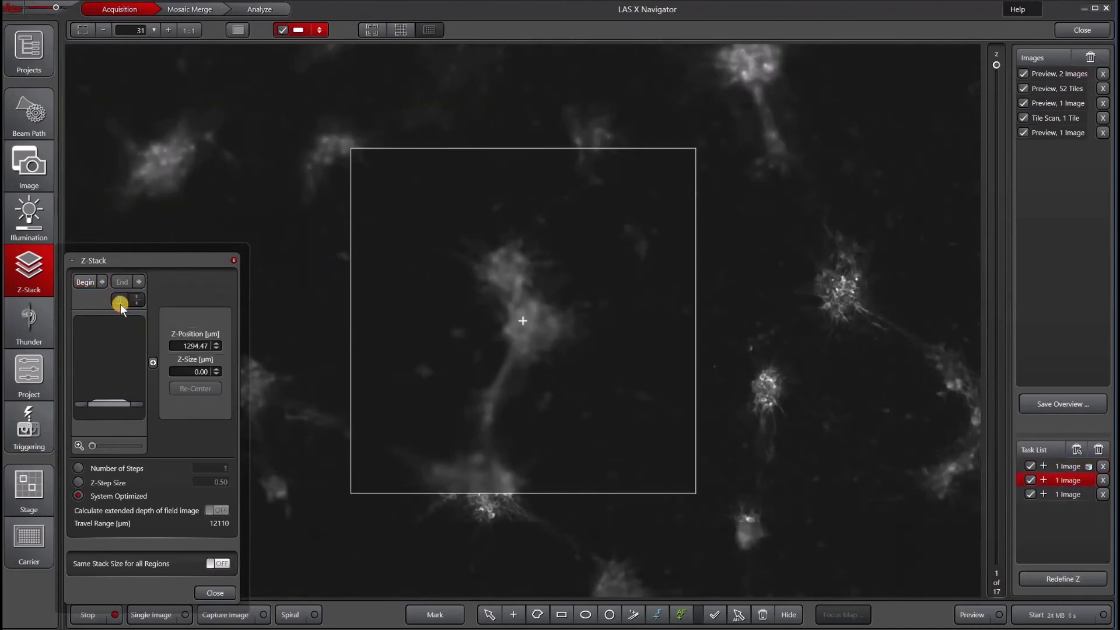
{"action": "left_click", "coordinate": [89, 280]}
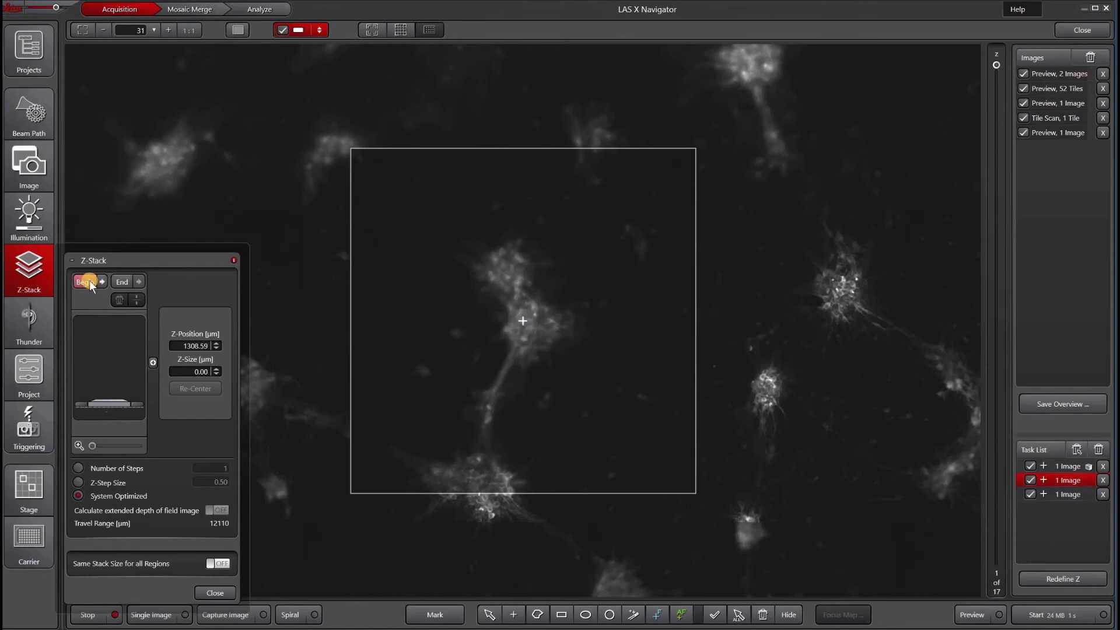
{"action": "left_click", "coordinate": [123, 283]}
{"action": "left_click", "coordinate": [176, 430]}
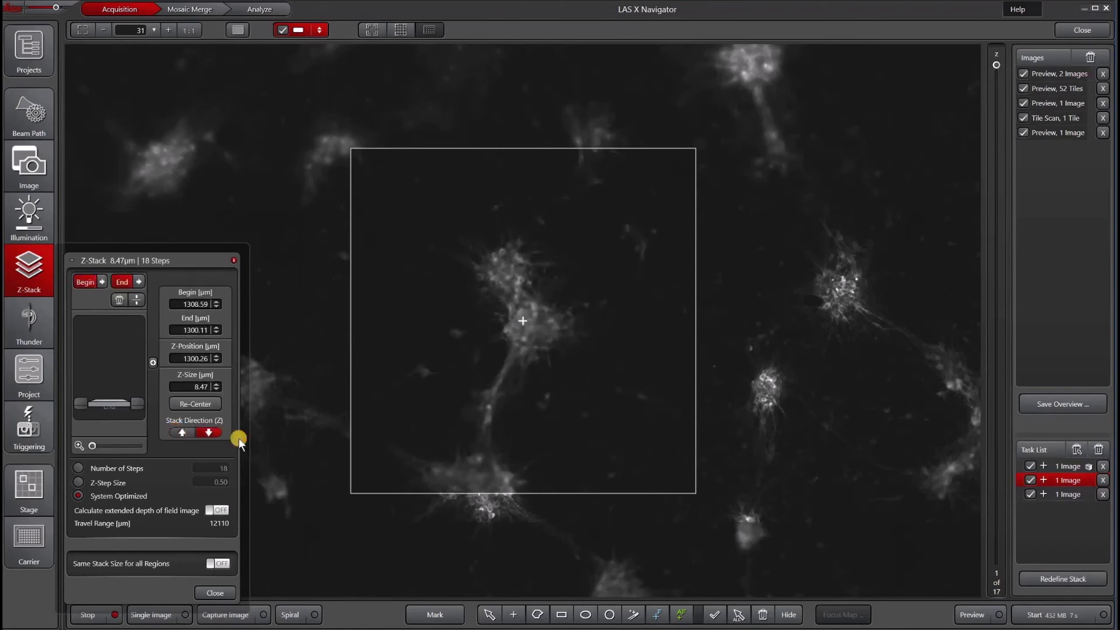
{"action": "left_click", "coordinate": [1055, 577]}
{"action": "left_click", "coordinate": [1059, 495]}
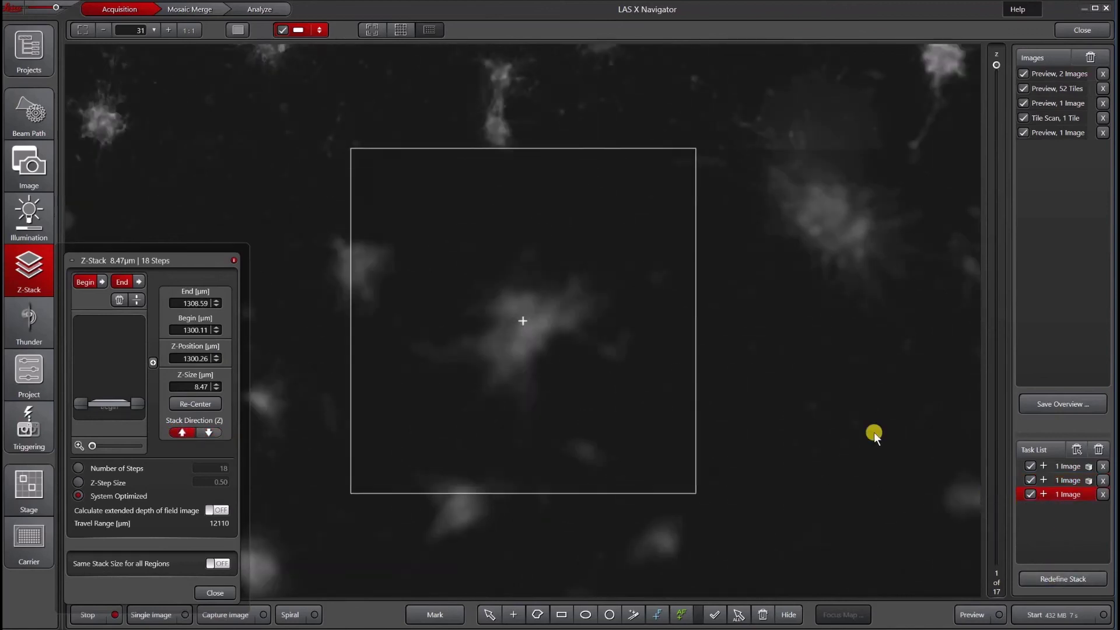
Step: Replace the third position's stack with new begin and end points: 3.99 µm in 9 steps
{"action": "left_click", "coordinate": [117, 301]}
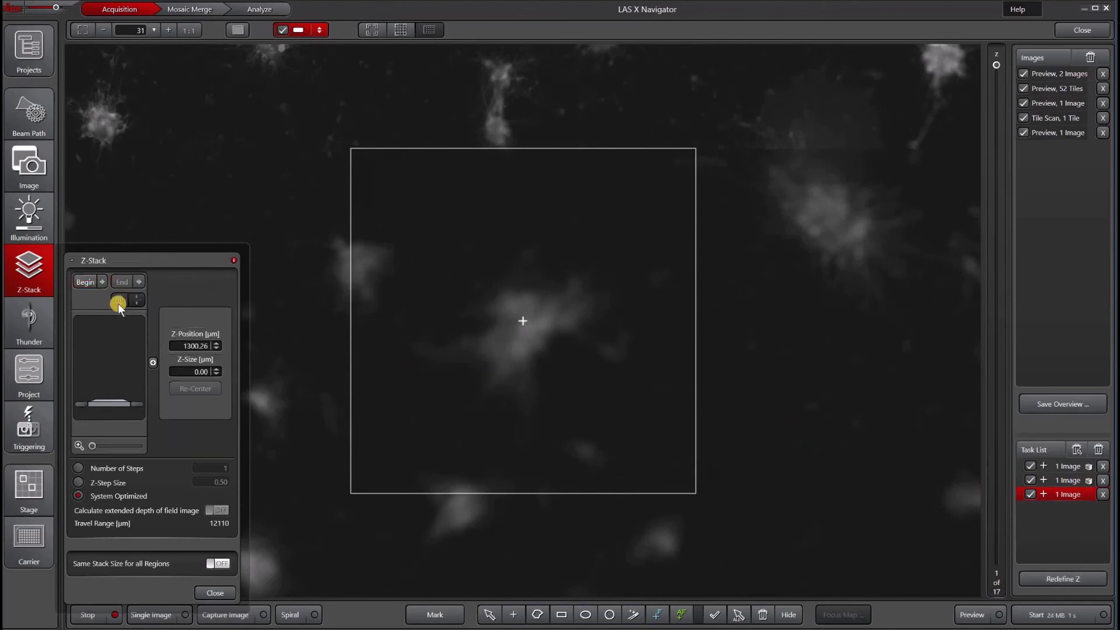
{"action": "left_click", "coordinate": [83, 283]}
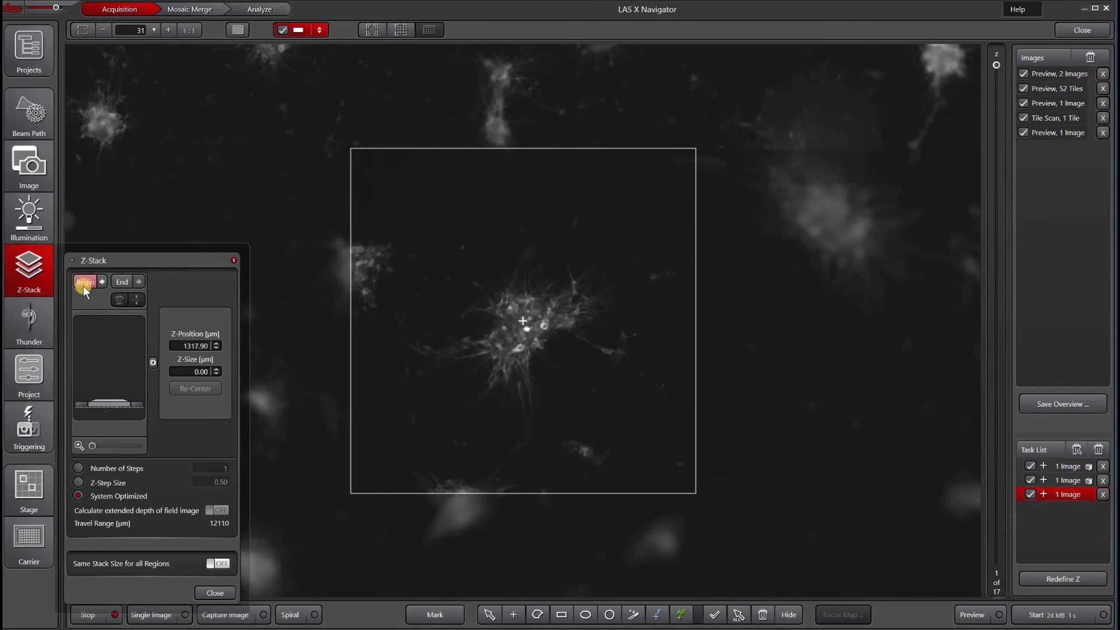
{"action": "left_click", "coordinate": [125, 285]}
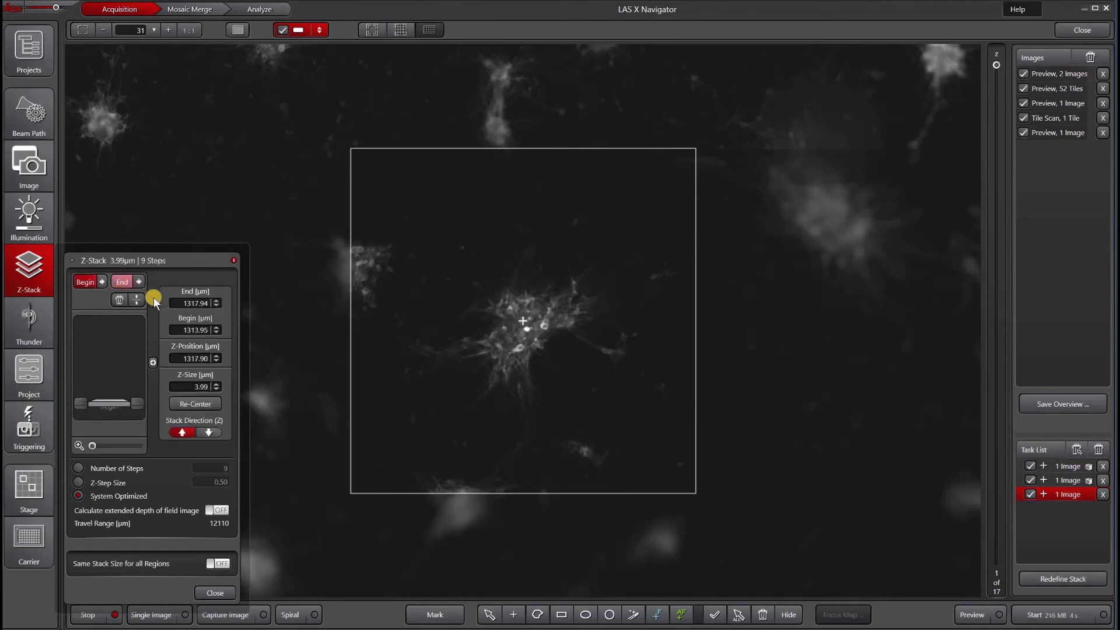
{"action": "left_click", "coordinate": [1090, 579]}
Step: Acquire all three positions from Position 1, producing TileScan 4 (694.1 MB)
{"action": "left_click", "coordinate": [1072, 466]}
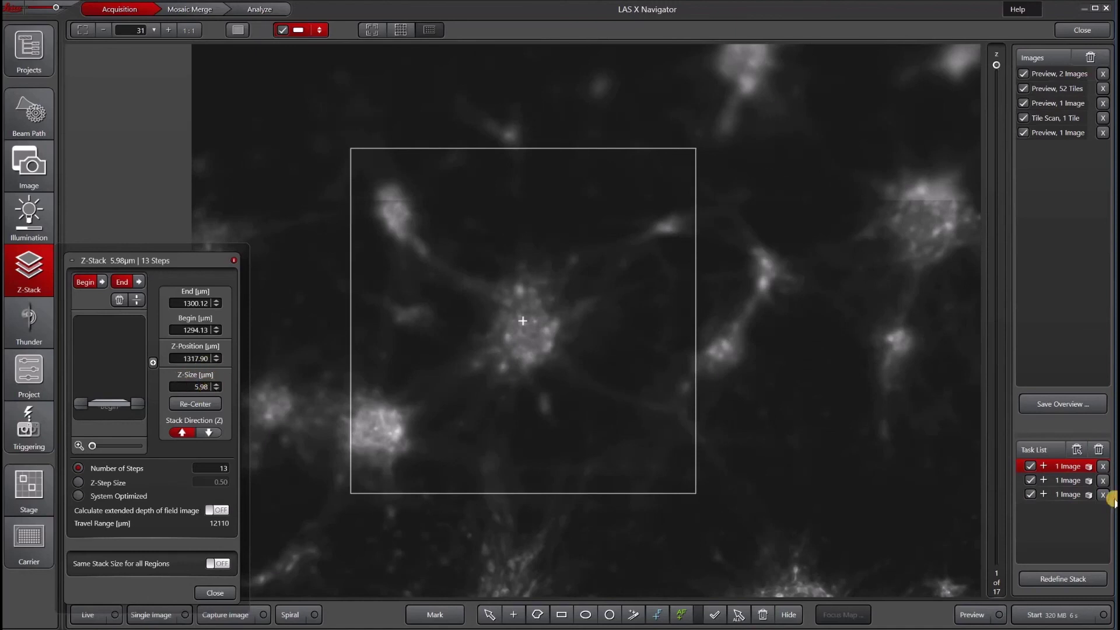
{"action": "left_click", "coordinate": [1055, 615]}
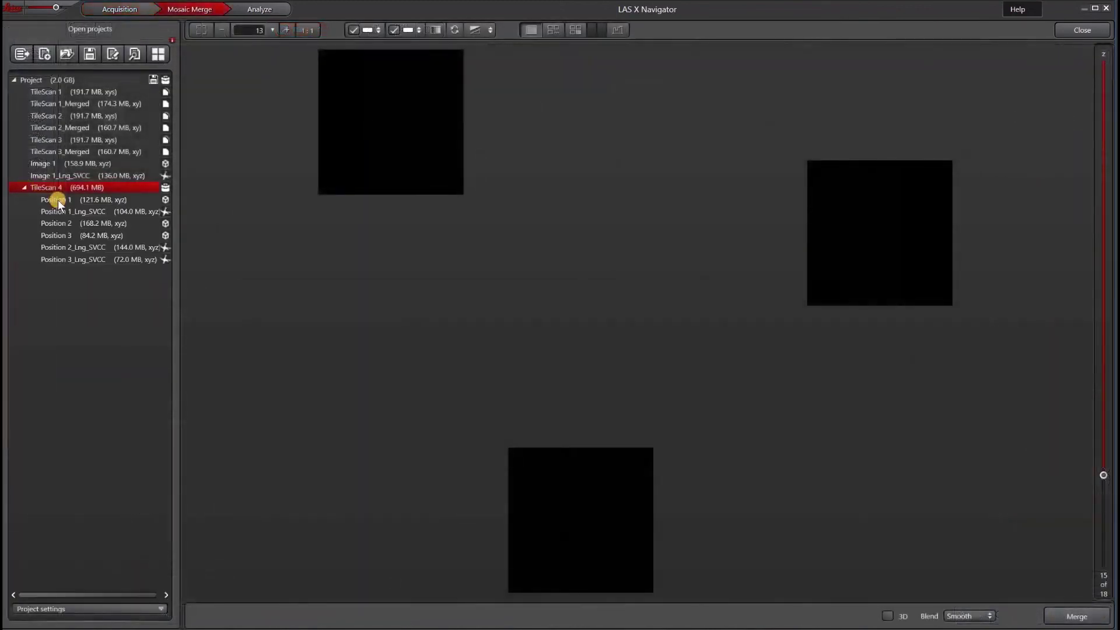
Step: Step through the Z-stacks: Position 1 (13 planes) to its first slice, Position 2 (18 planes) to its last, Position 3 (9 planes) to slice 6
{"action": "left_click", "coordinate": [57, 201]}
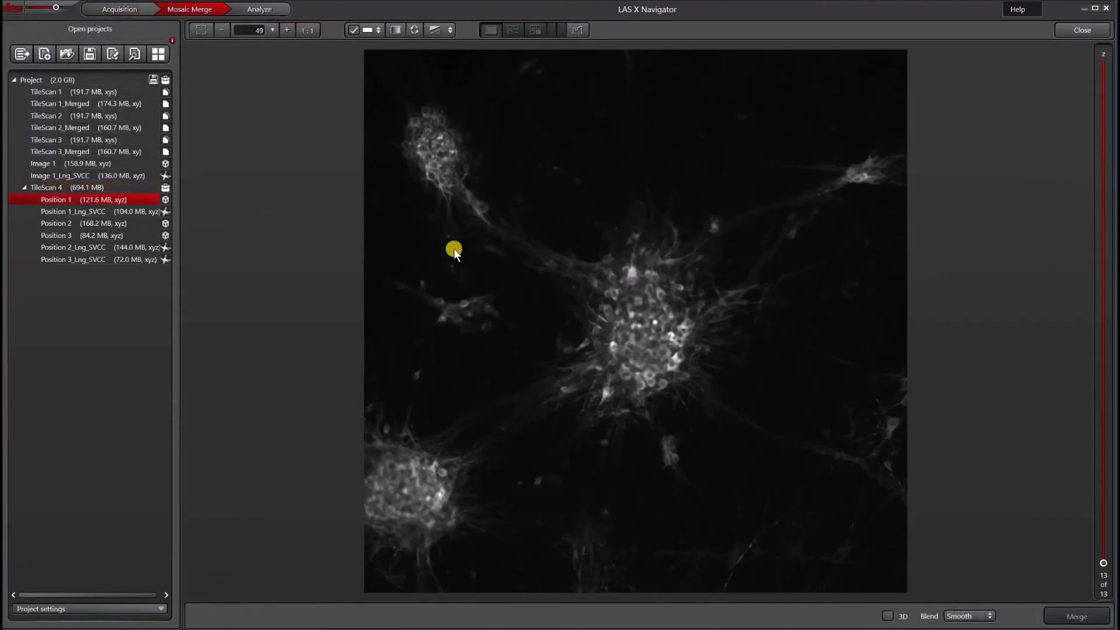
{"action": "left_click", "coordinate": [1103, 564]}
{"action": "left_click_drag", "start_coordinate": [1103, 564], "coordinate": [1103, 356]}
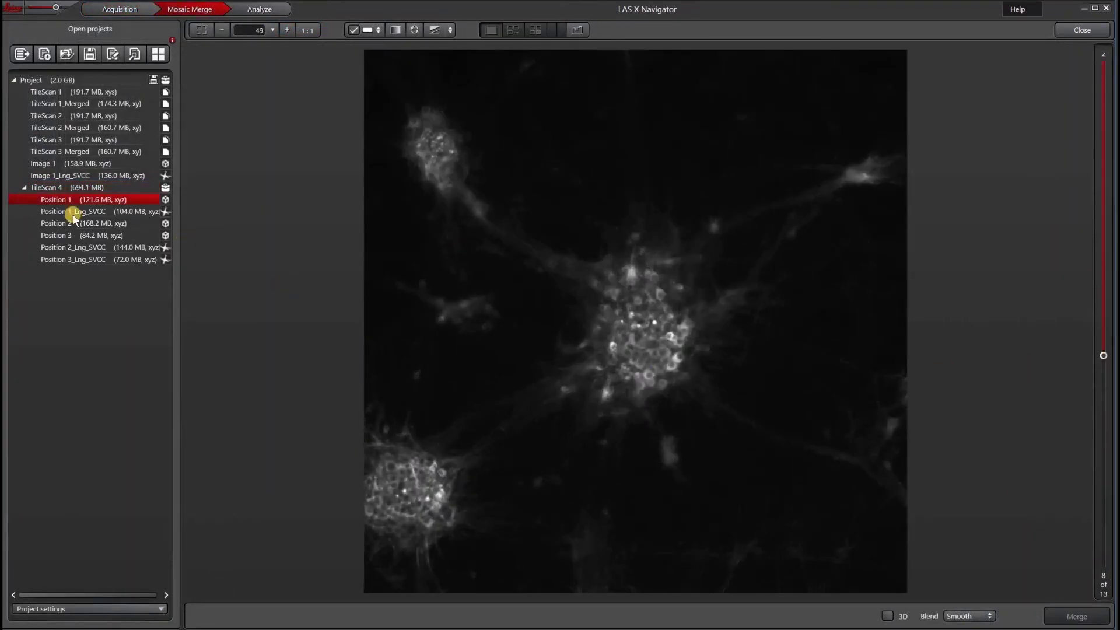
{"action": "left_click", "coordinate": [74, 220]}
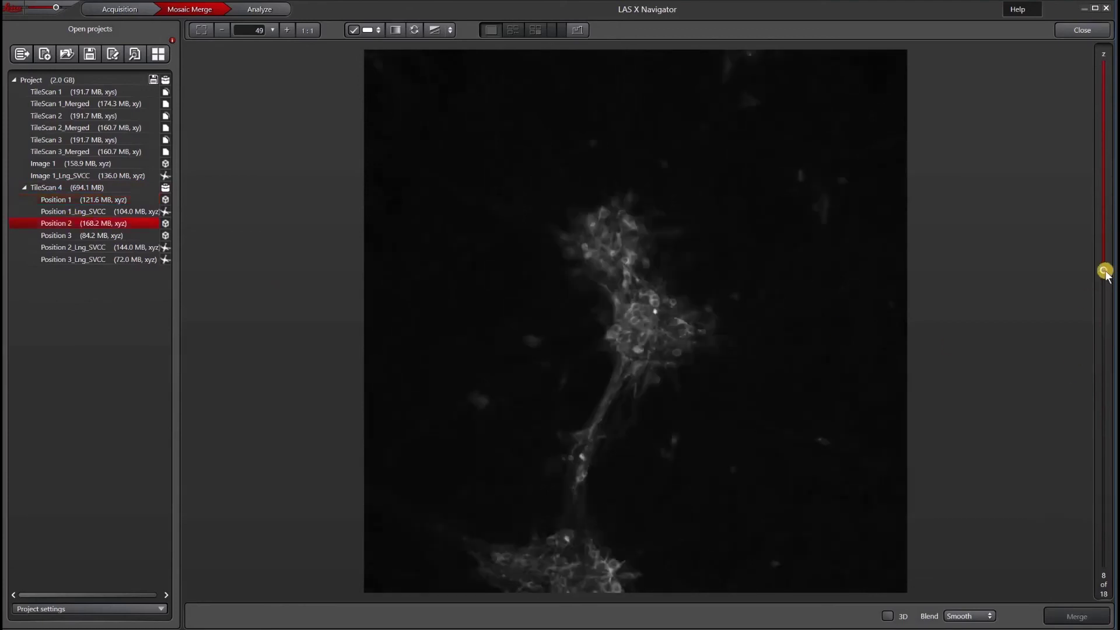
{"action": "left_click_drag", "start_coordinate": [1105, 105], "coordinate": [1069, 543]}
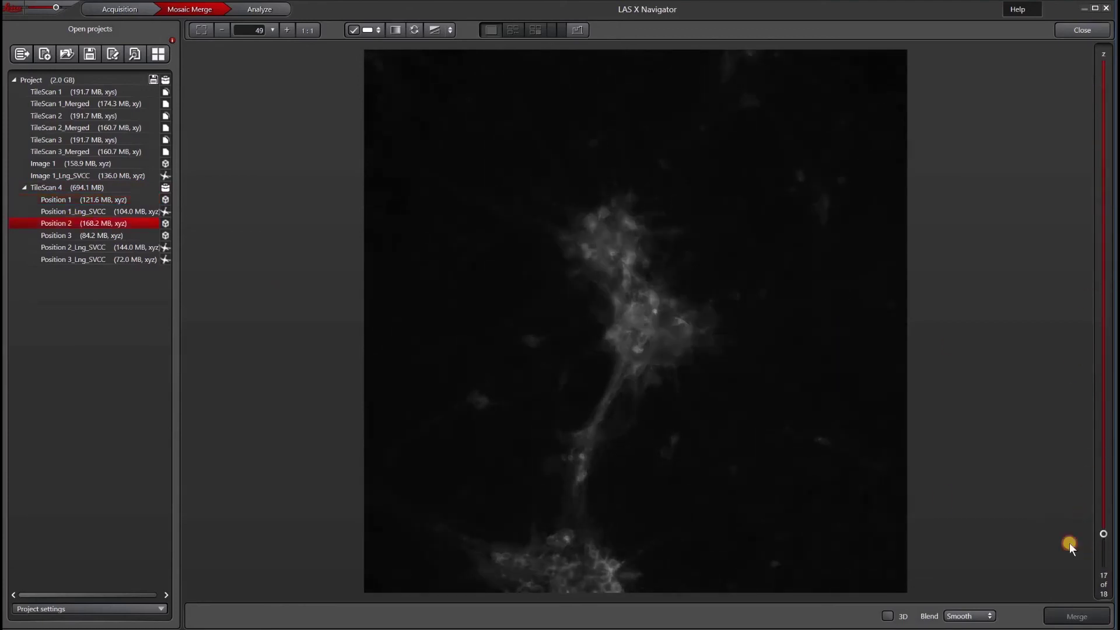
{"action": "left_click", "coordinate": [83, 238]}
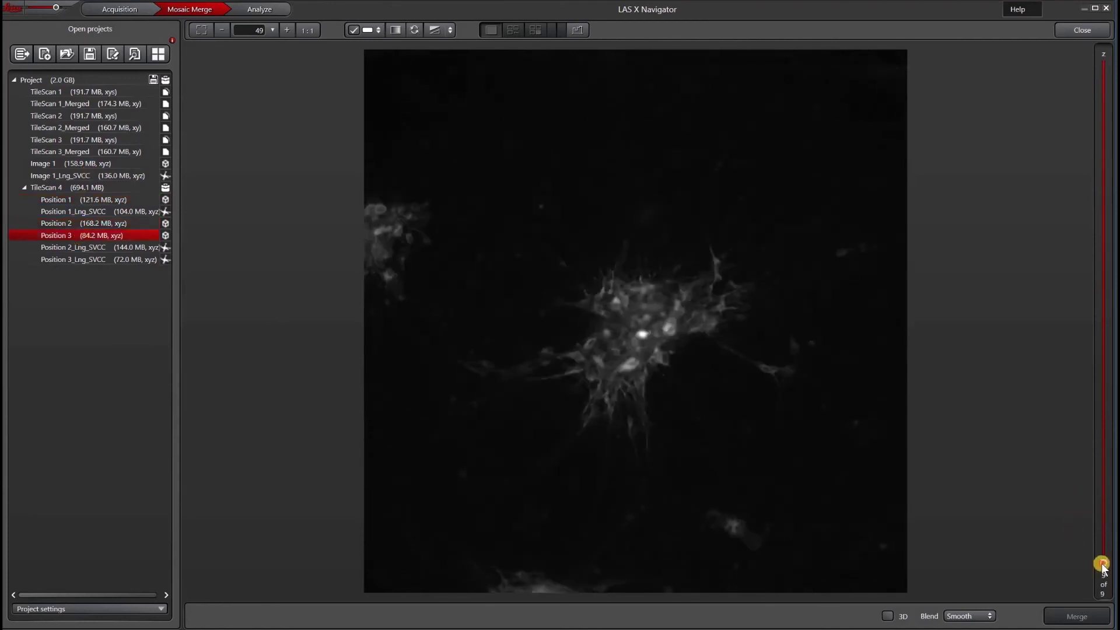
{"action": "left_click_drag", "start_coordinate": [1105, 332], "coordinate": [1071, 365]}
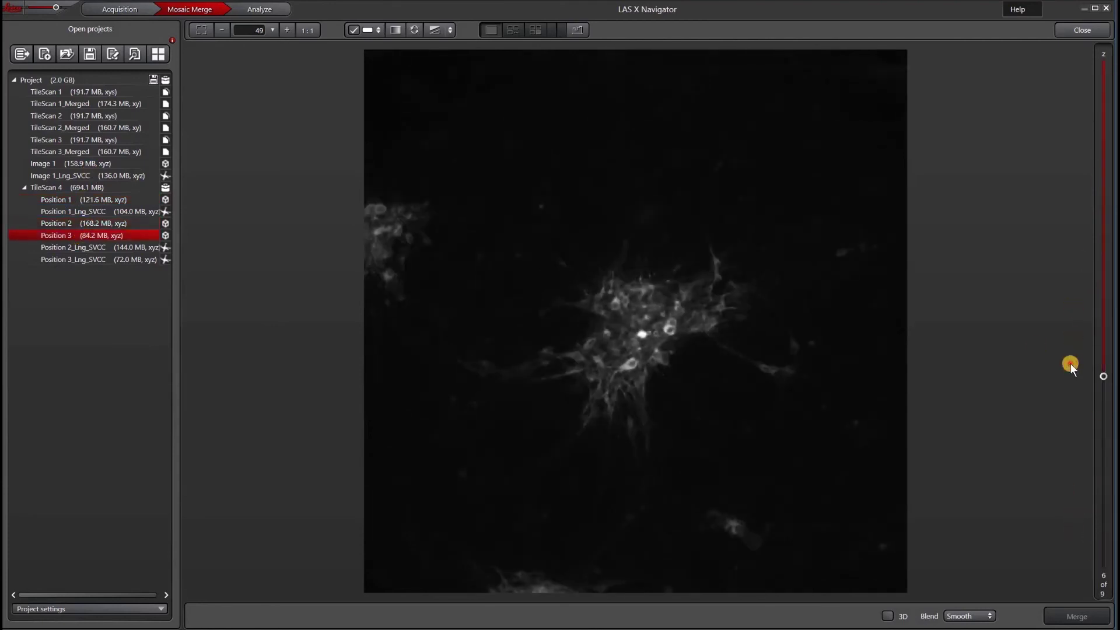